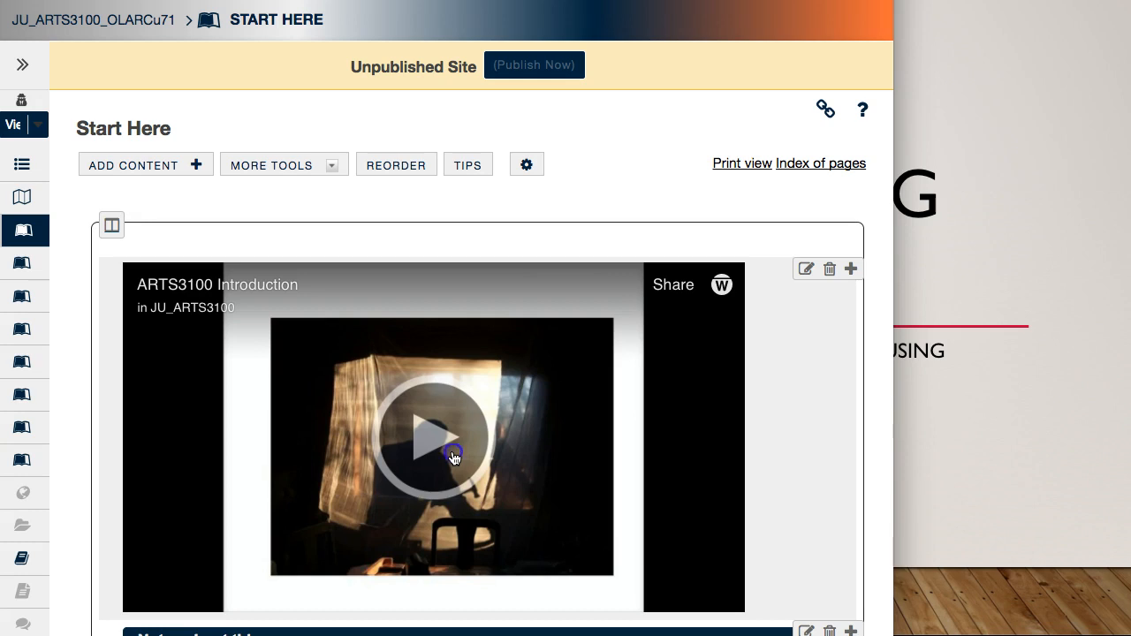
Play the ARTS3100 Introduction video on the Start Here page briefly and pause it.
left_click(453, 457)
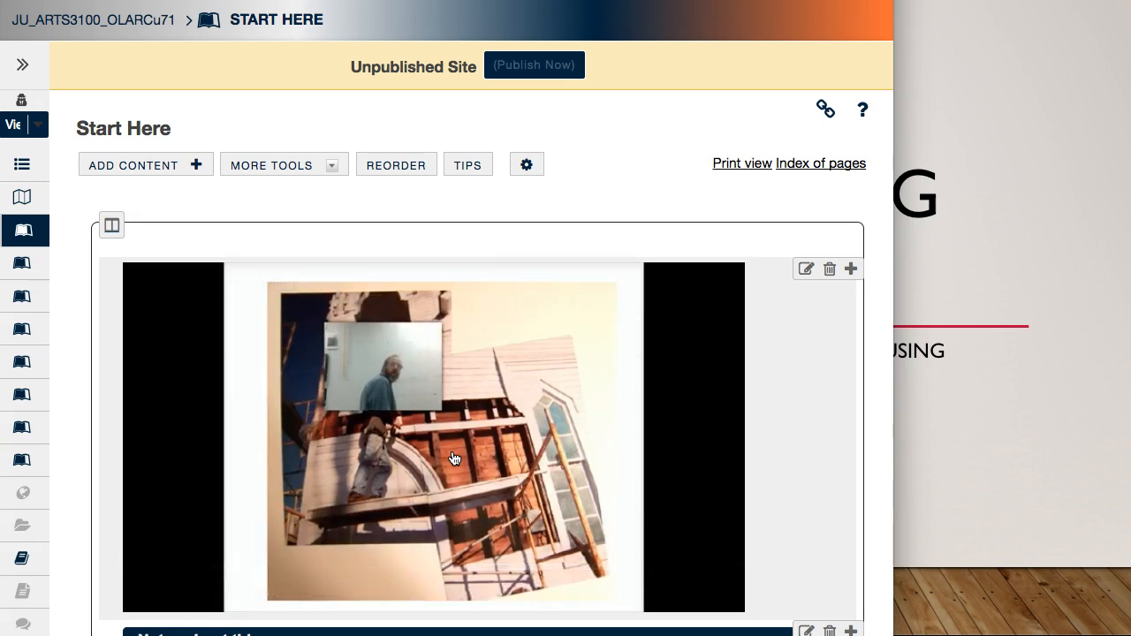
mouse_move(230, 547)
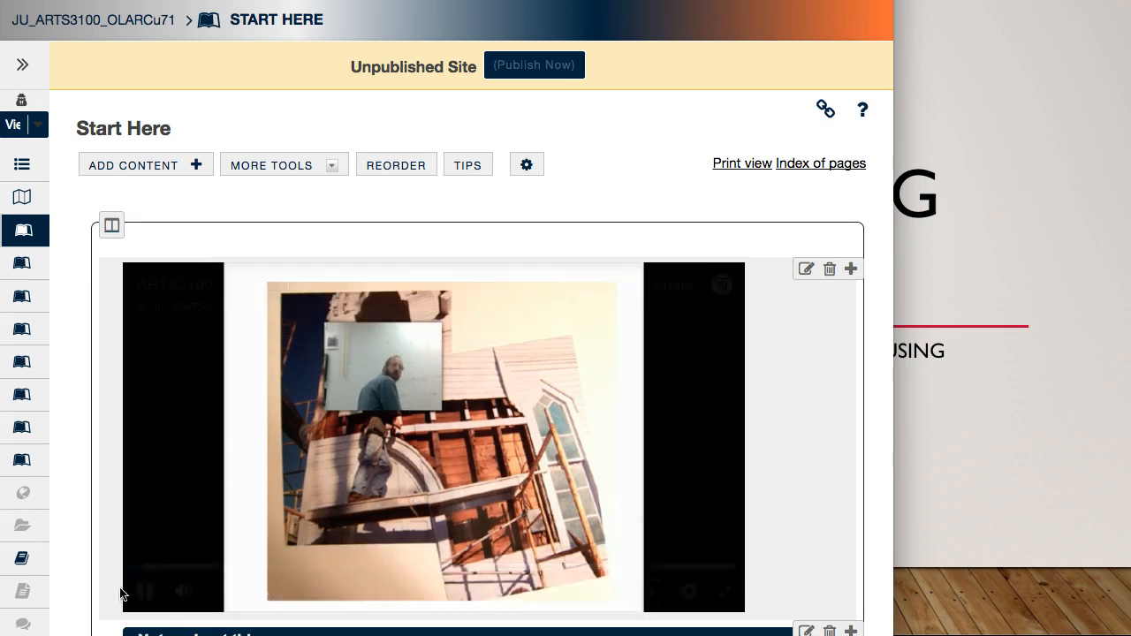
left_click(141, 590)
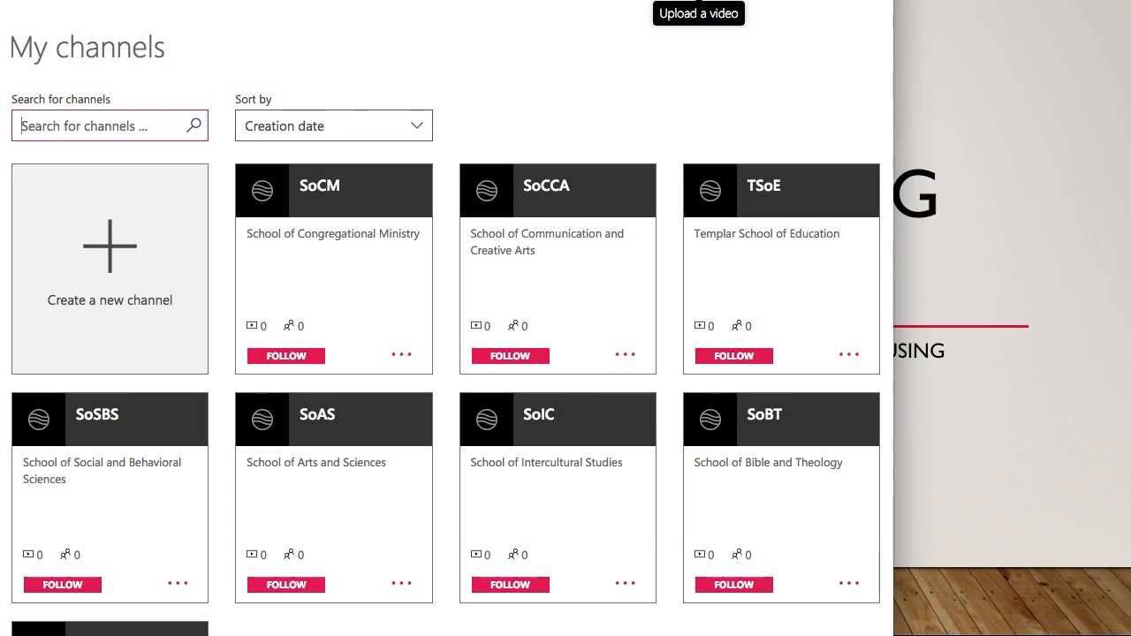
Upload the video file ARTS3100 Introduction.mp4 from the Downloads folder.
left_click(698, 1)
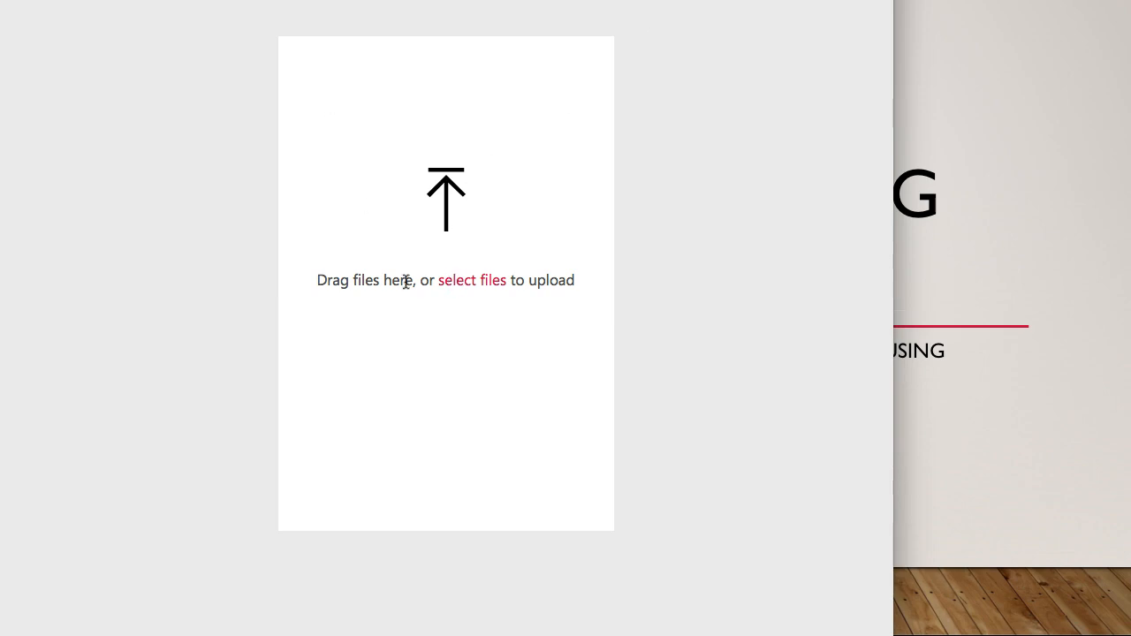
left_click(462, 283)
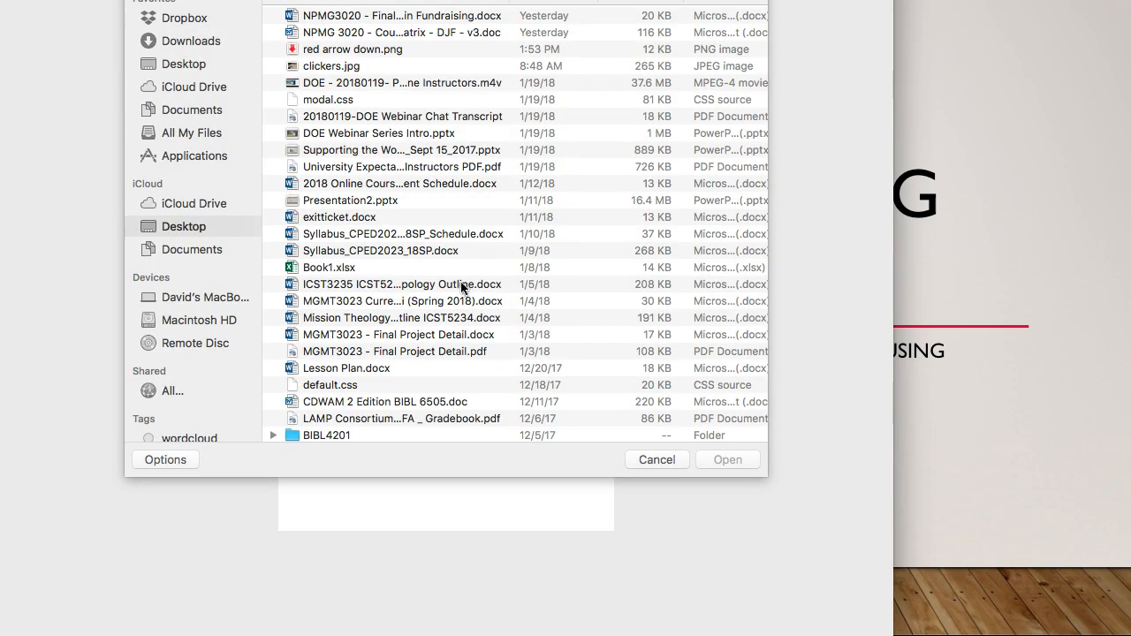
left_click(191, 41)
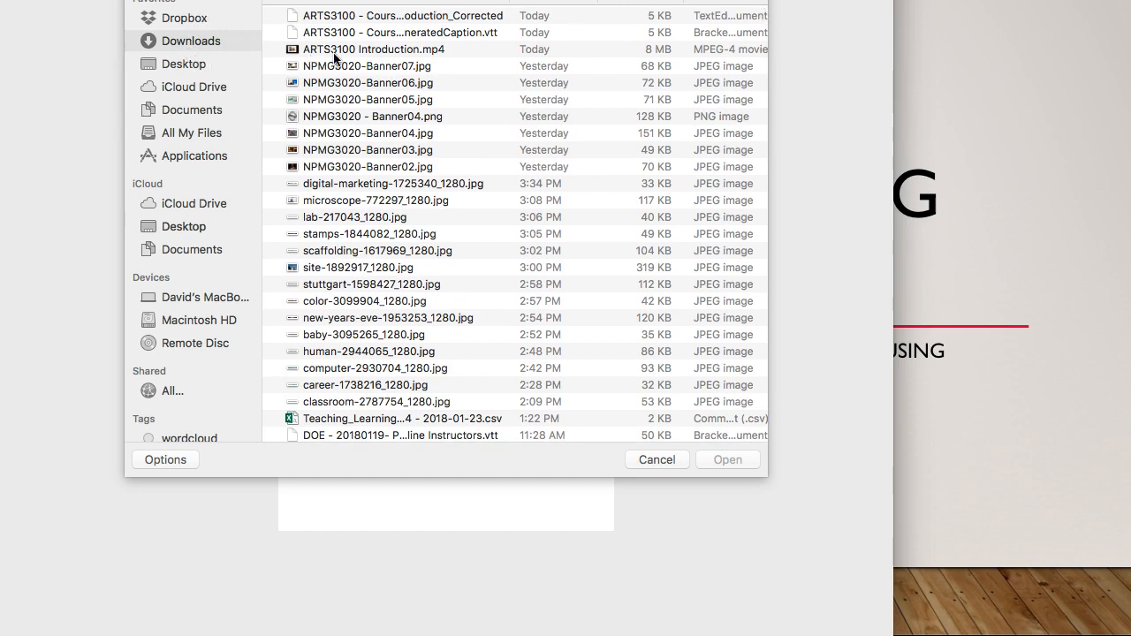
left_click(335, 55)
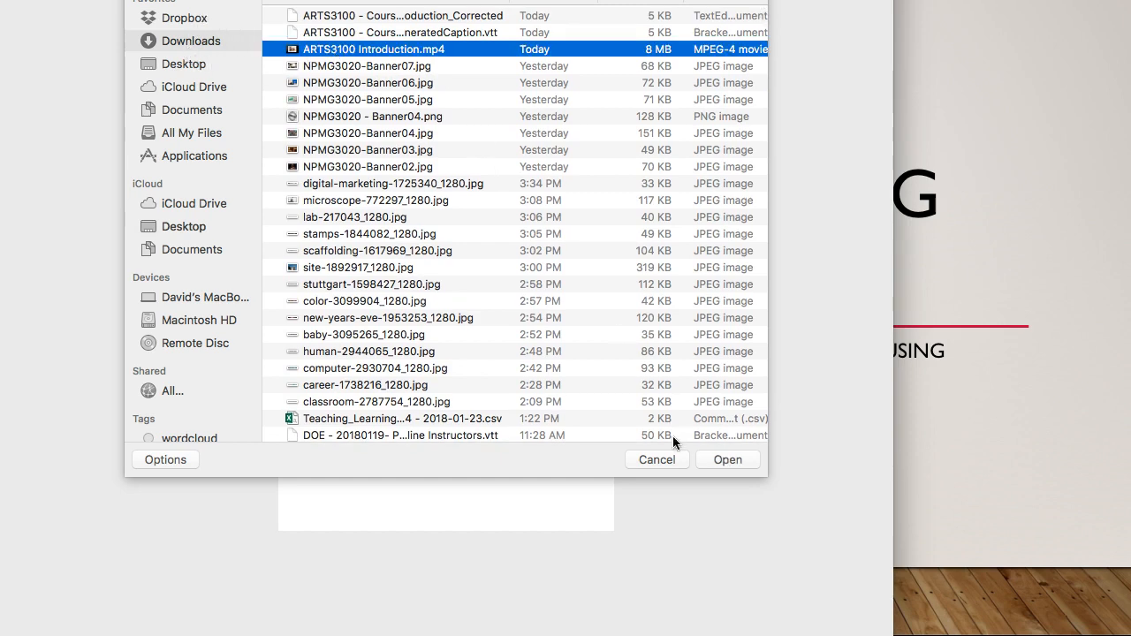
left_click(713, 461)
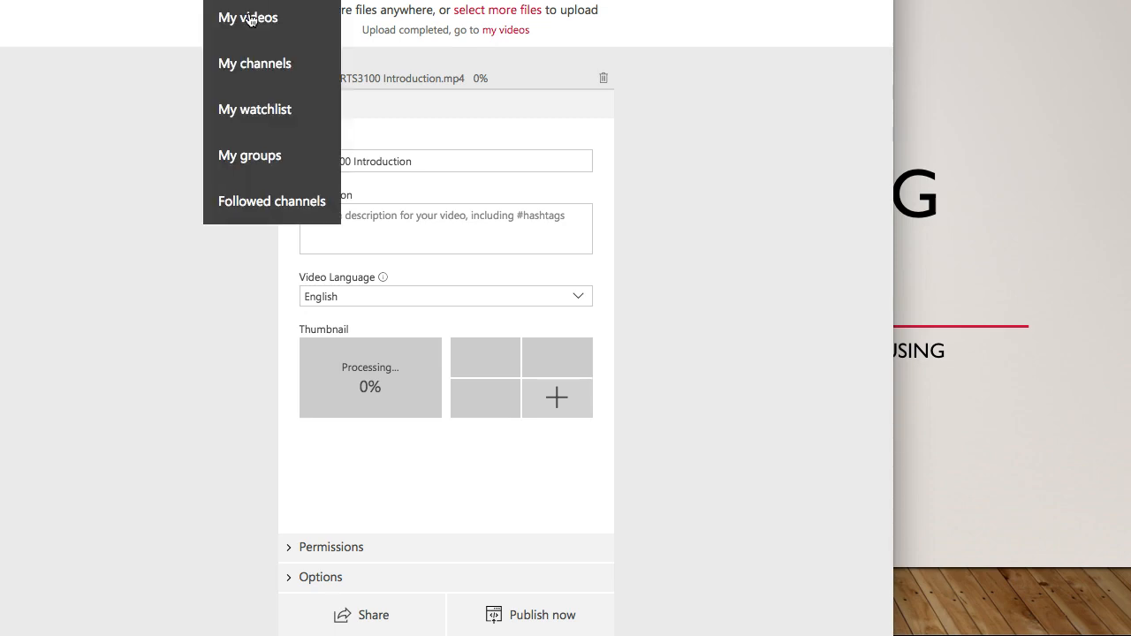
Open the Spring Session video from the uploaded videos, pause its playback and open its settings for editing.
left_click(248, 16)
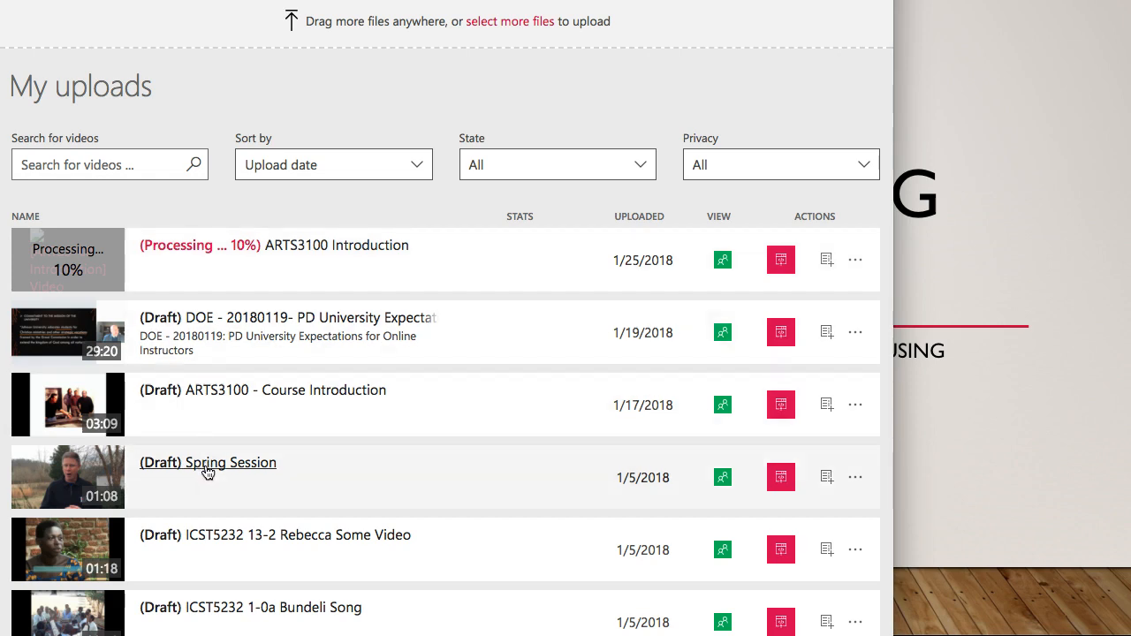
left_click(207, 473)
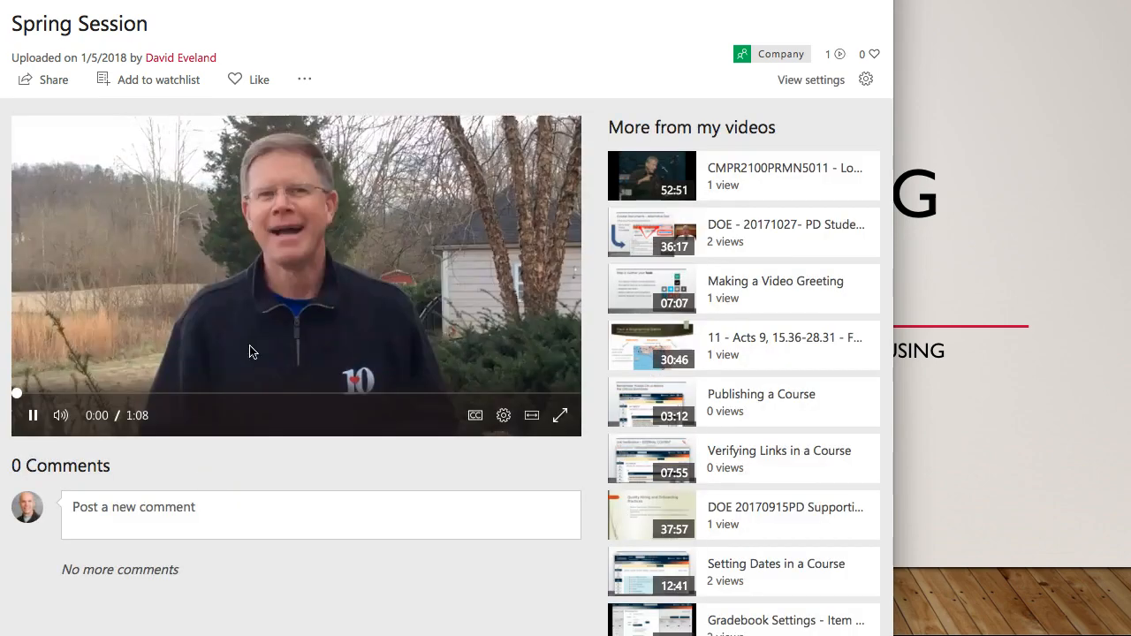
left_click(32, 416)
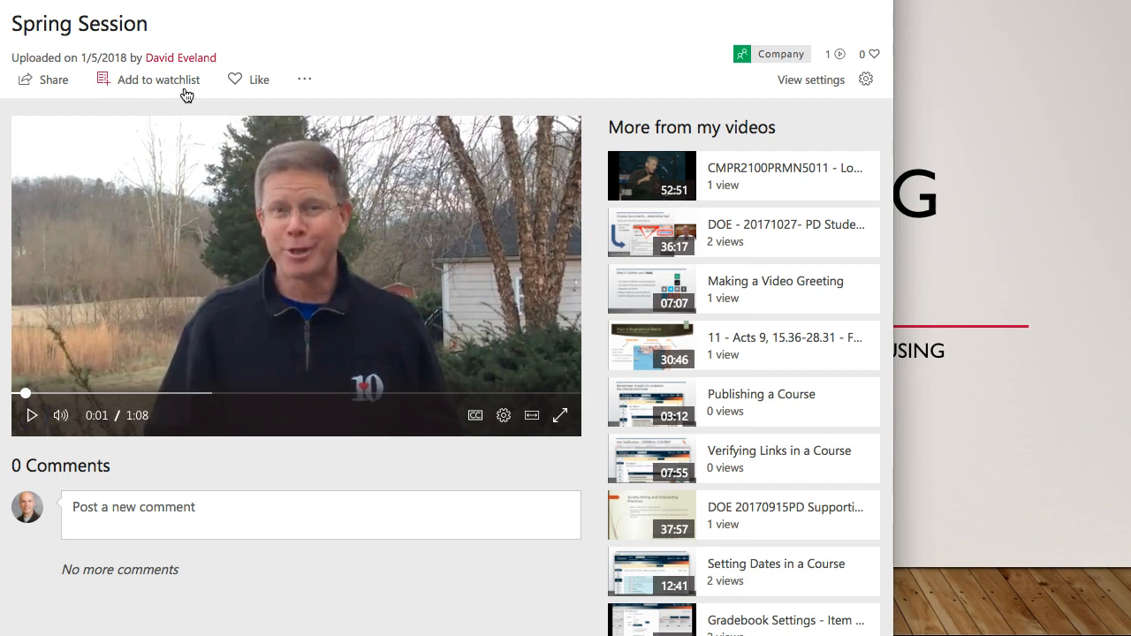
left_click(306, 84)
left_click(190, 151)
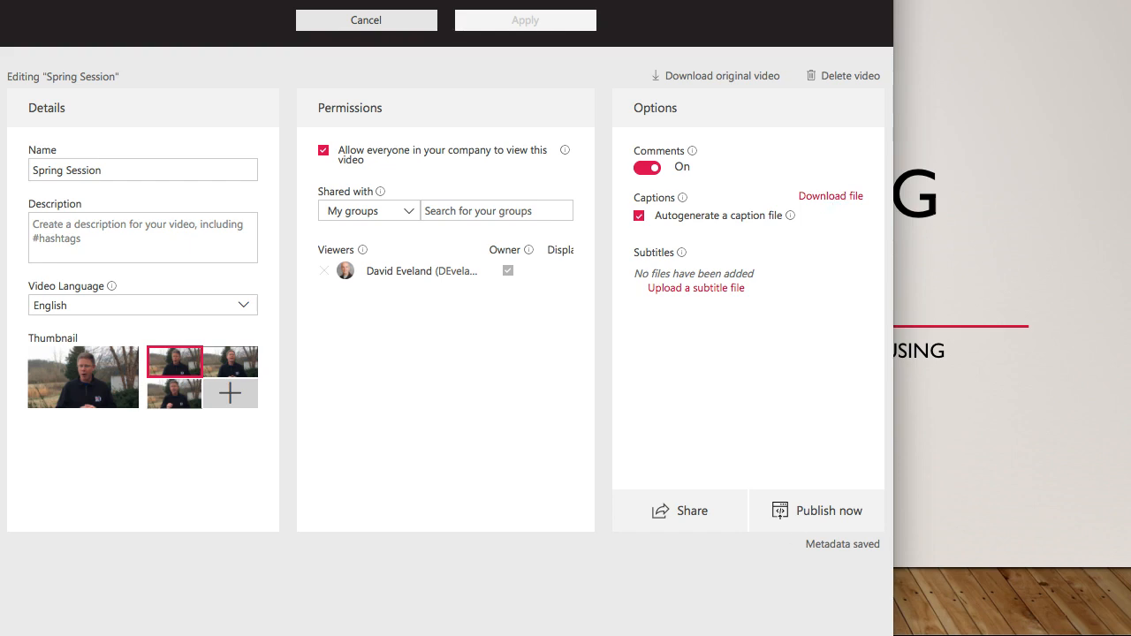
Download the video's autogenerated caption file, open it in Brackets and widen the editor window.
left_click_drag(891, 634, 885, 631)
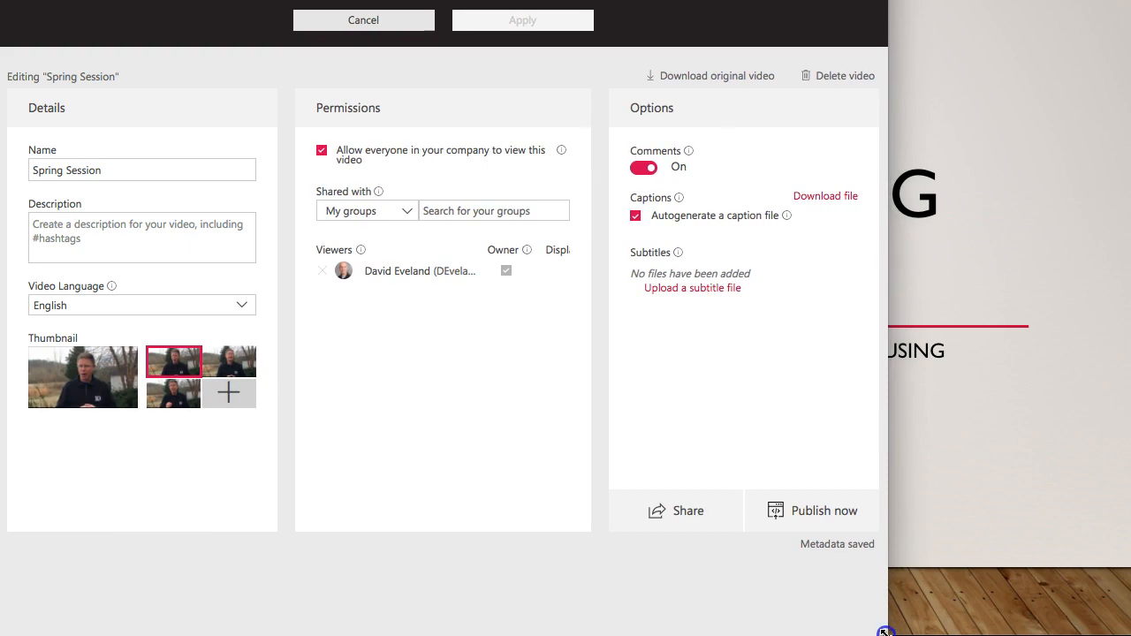
left_click(839, 198)
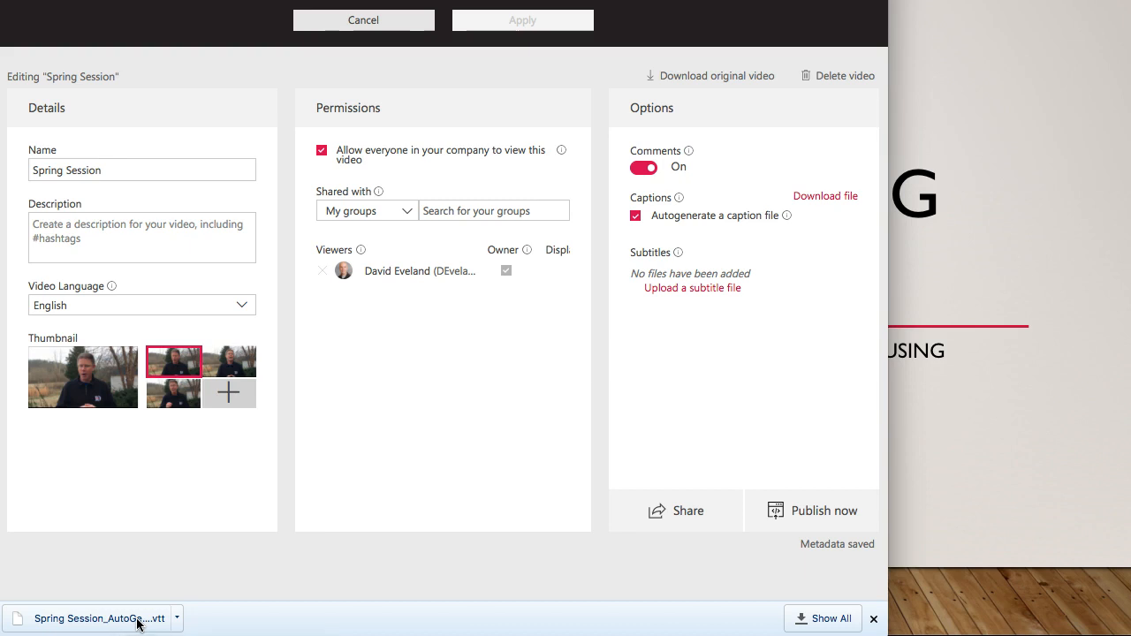
left_click(138, 624)
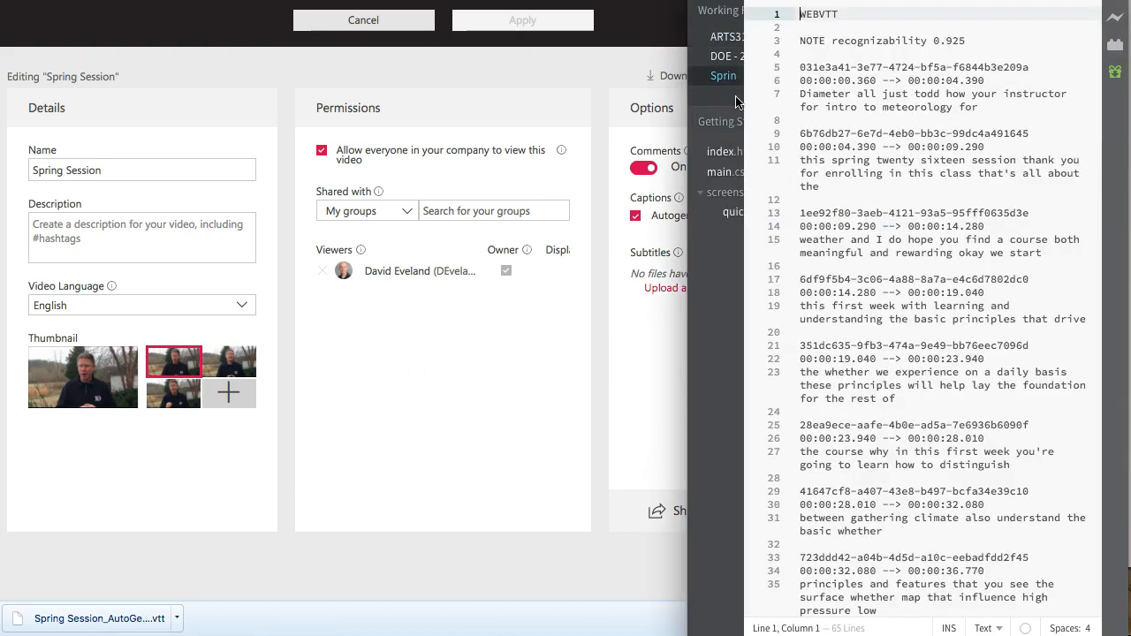
left_click_drag(840, 0, 841, 5)
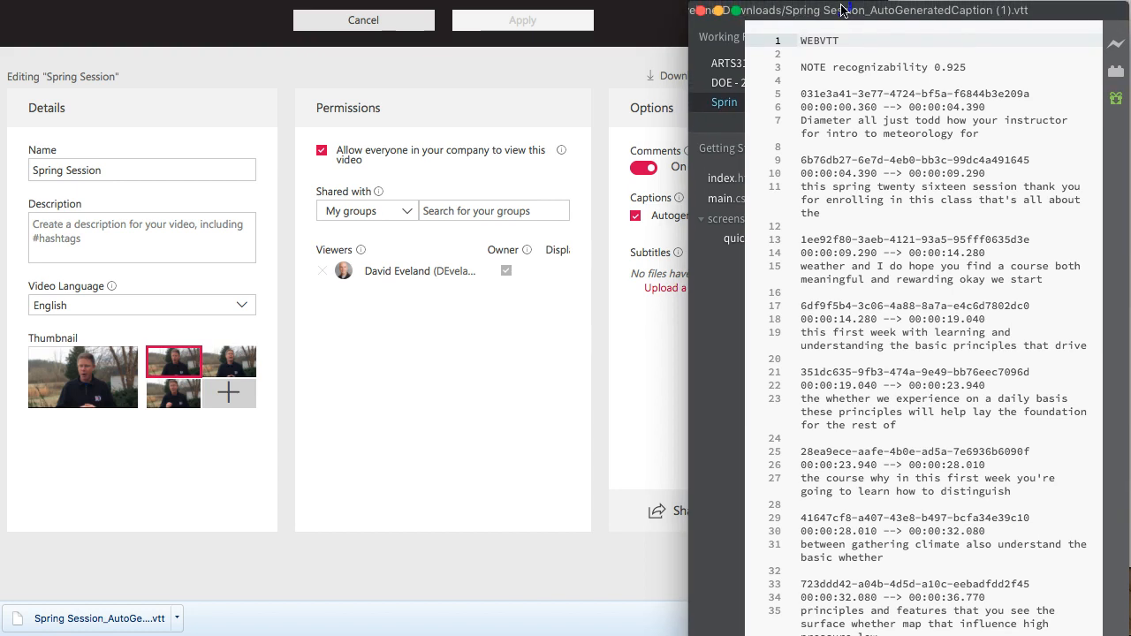
left_click_drag(688, 97, 520, 73)
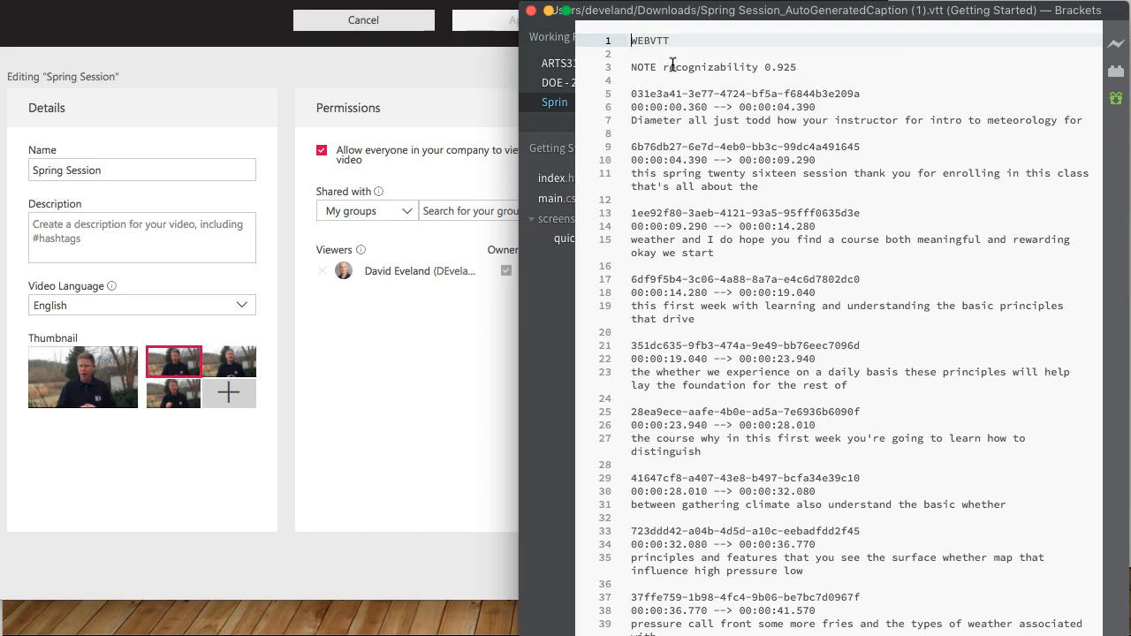
Examine the caption file's recognizability note and the first caption's identifier, time range and text.
left_click_drag(664, 67, 796, 69)
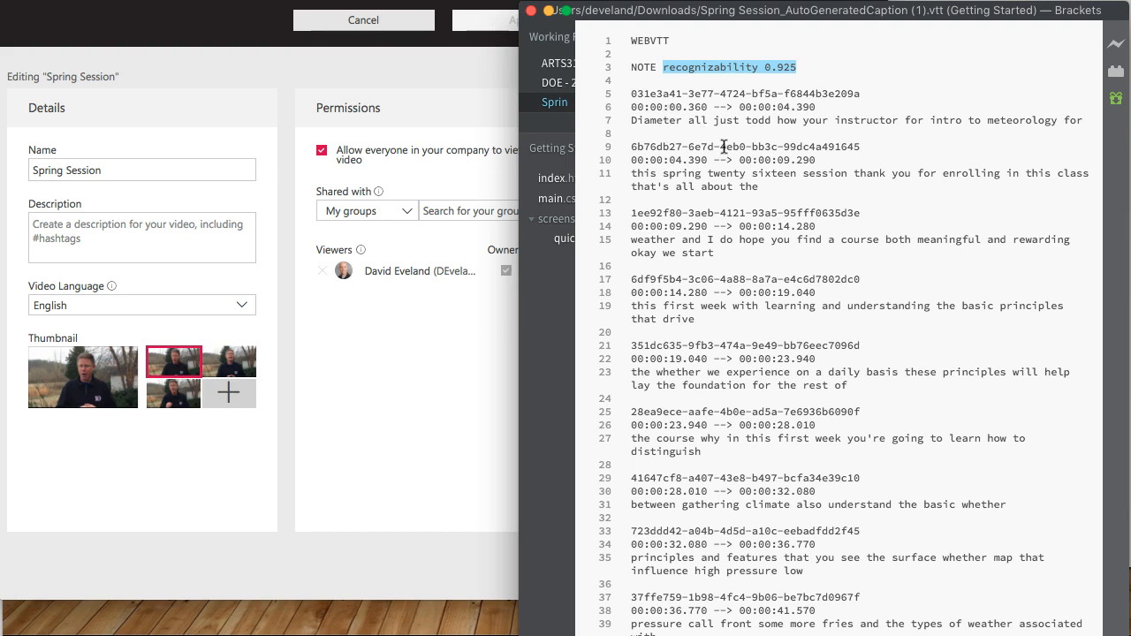
left_click_drag(629, 93, 861, 94)
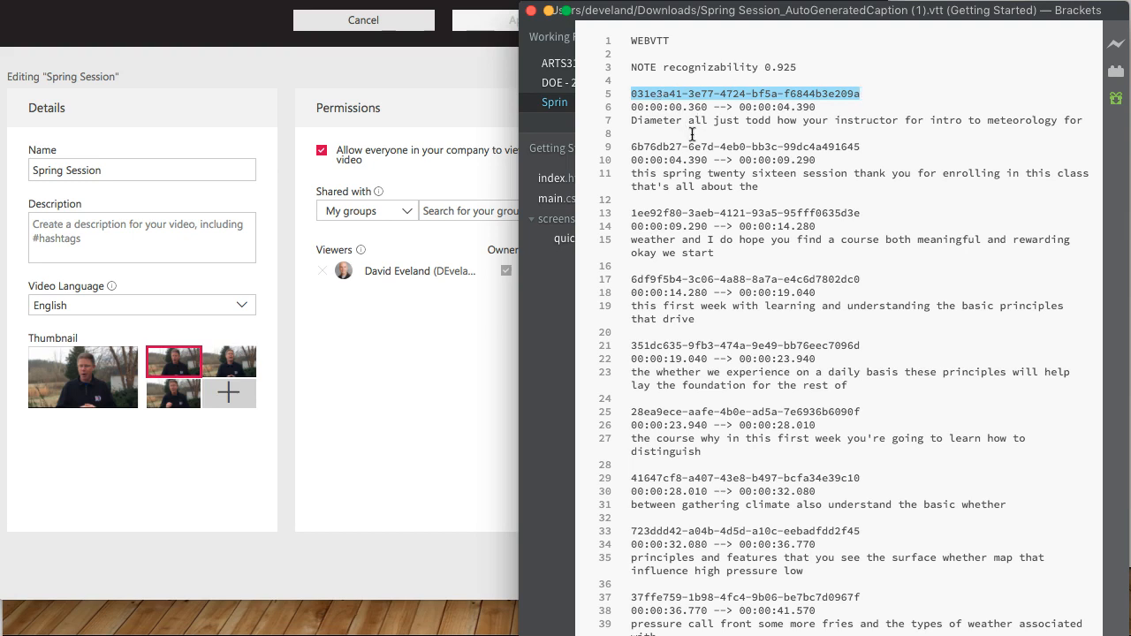
left_click_drag(630, 107, 823, 107)
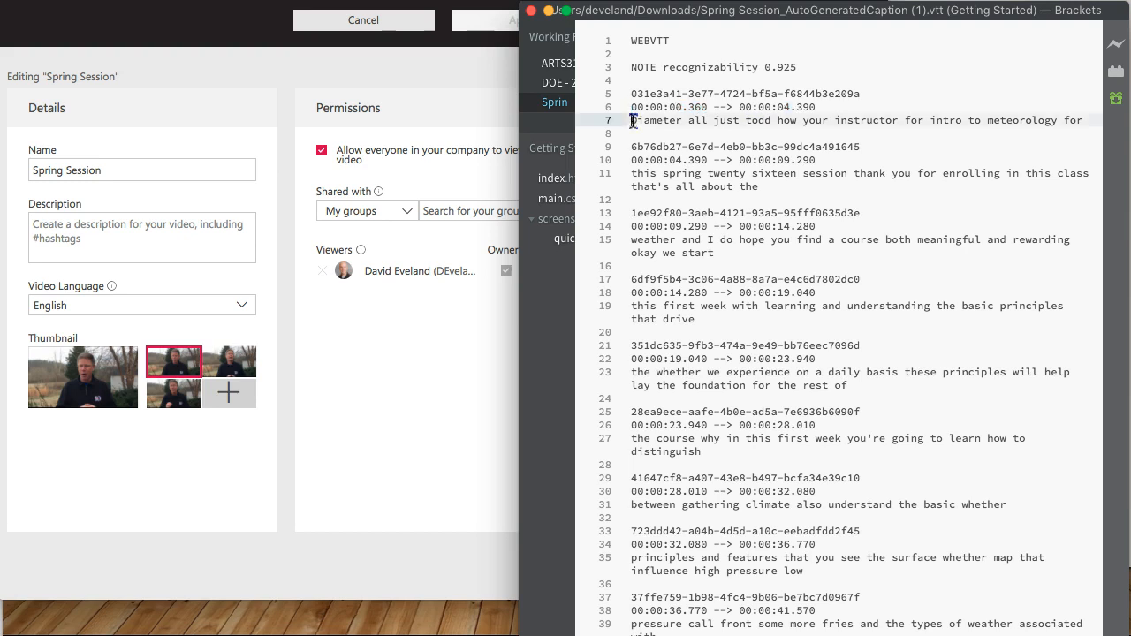
triple_click(633, 121)
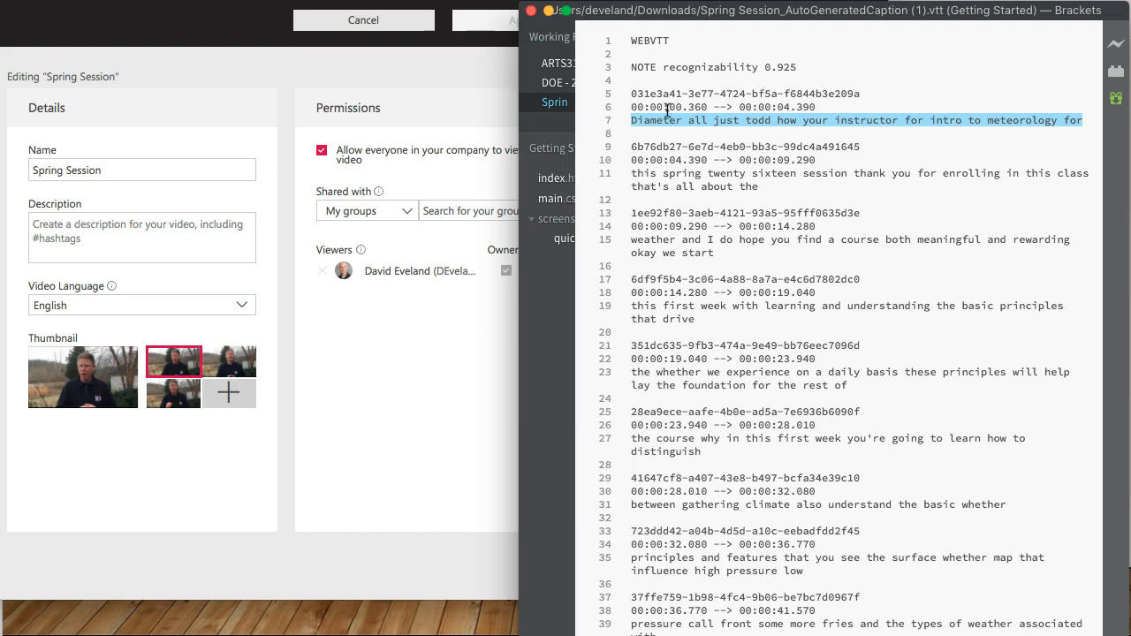
left_click(634, 121)
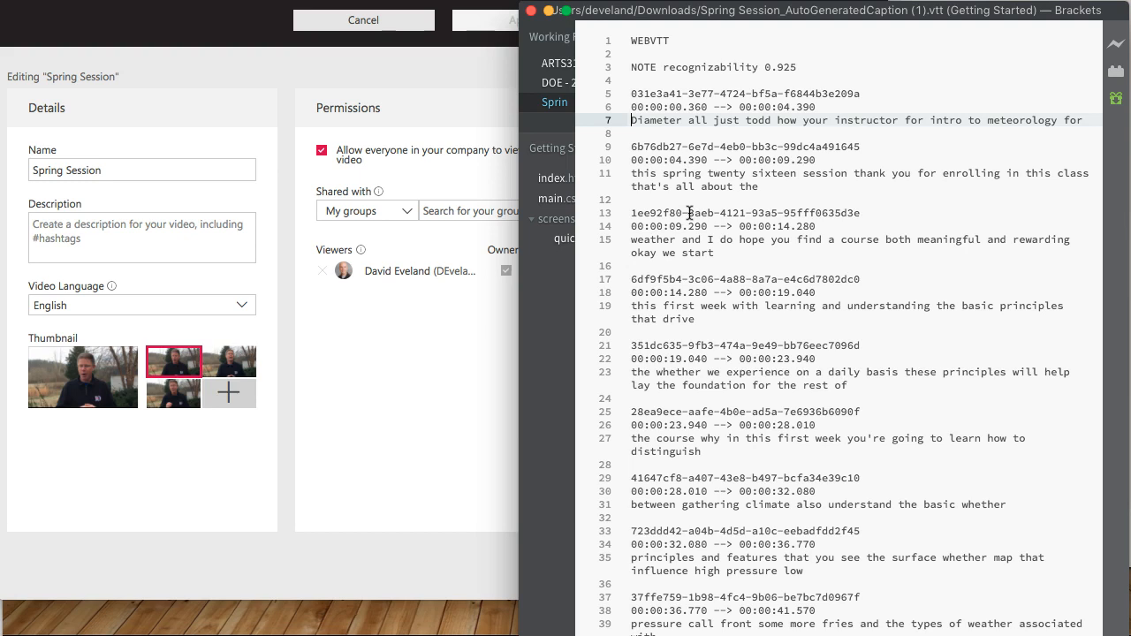
Leave the video's settings, pause the Spring Session video near its start and switch back to the caption file in Brackets.
left_click(418, 345)
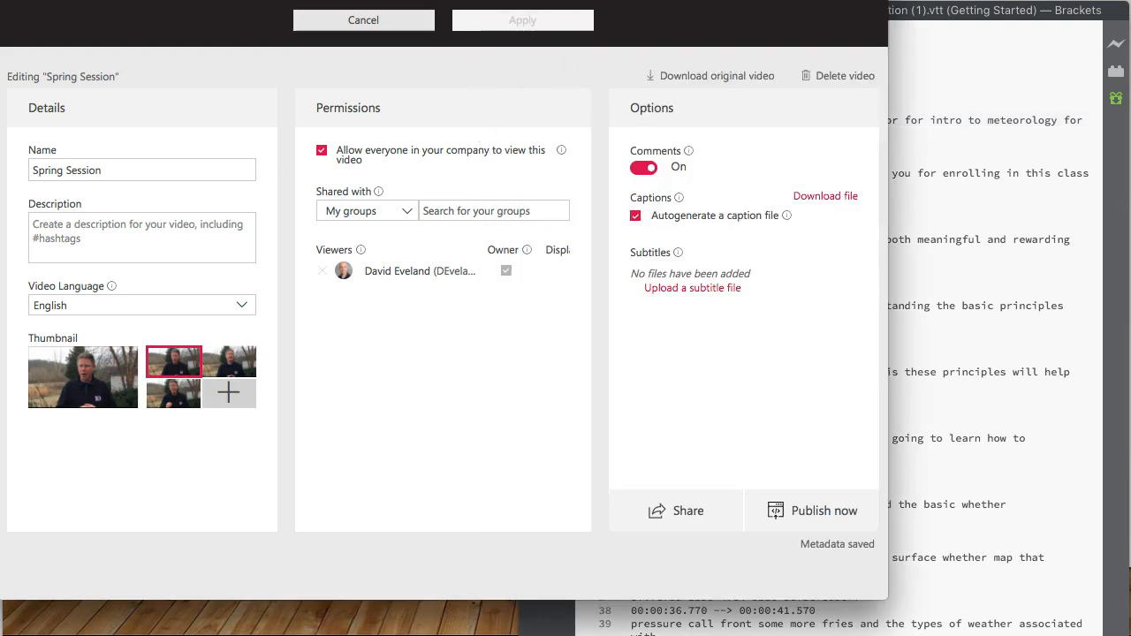
left_click(365, 21)
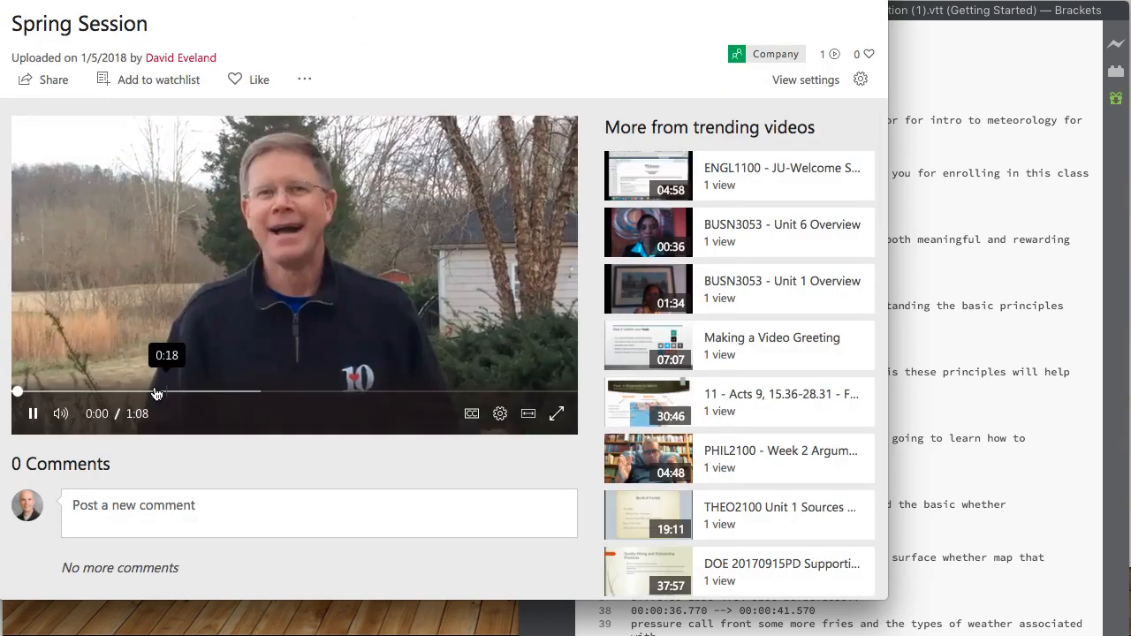
left_click(32, 413)
left_click(942, 228)
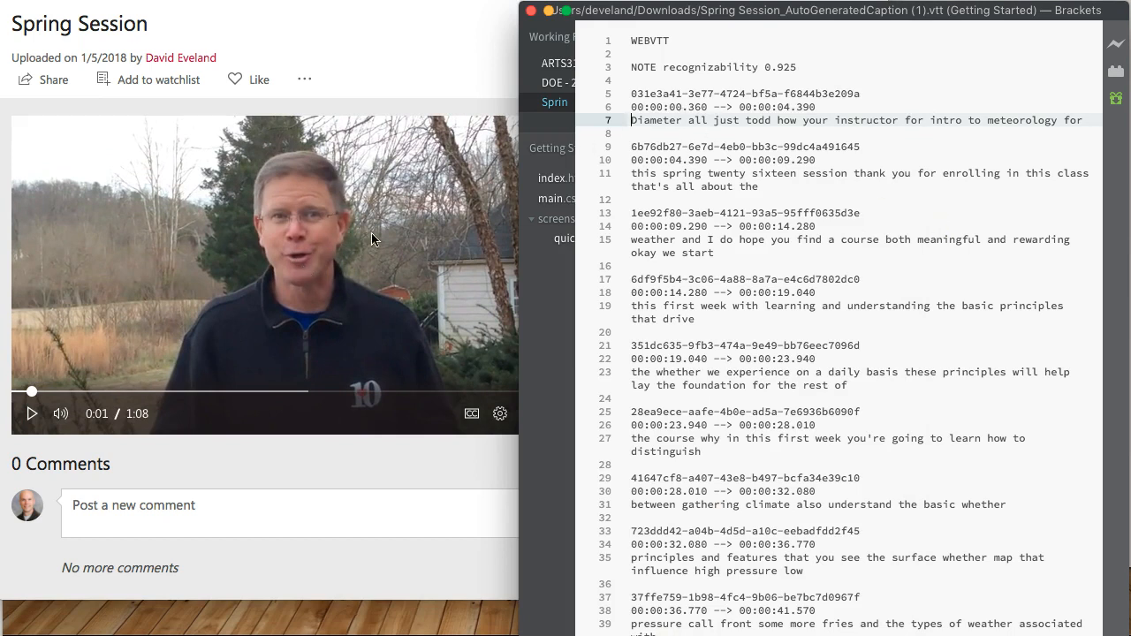
Replace the word "Diameter" at the start of the first caption, line 7, with "Hi, I'm your".
left_click_drag(633, 122, 682, 122)
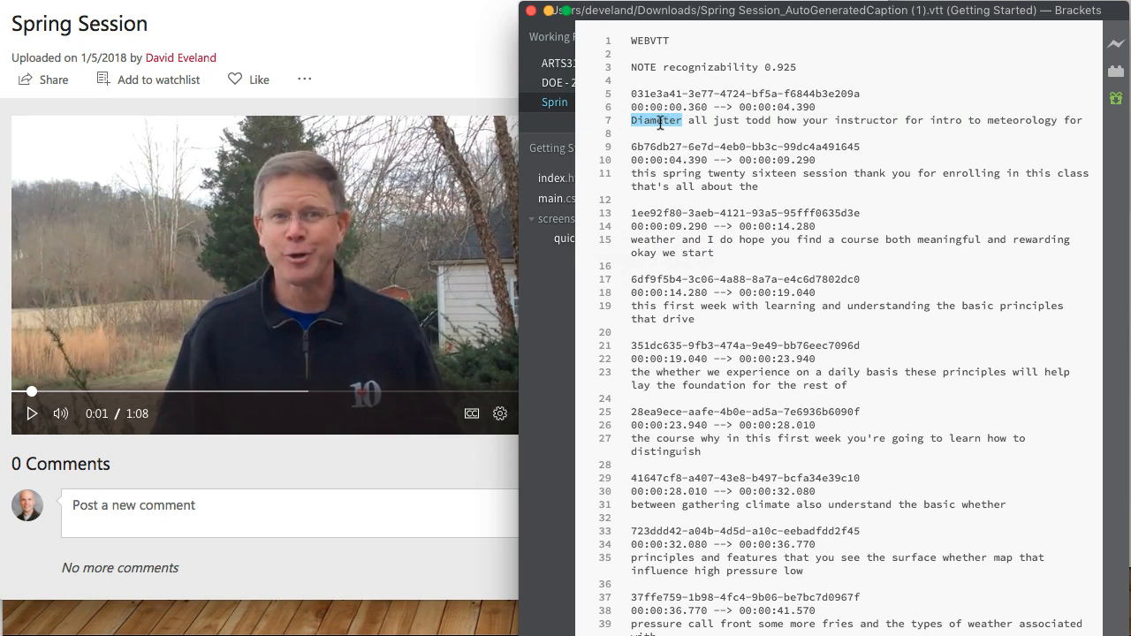
type("IH")
key("BackSpace")
key("BackSpace")
type("High,")
key("BackSpace")
key("BackSpace")
key("BackSpace")
type(", I'm your")
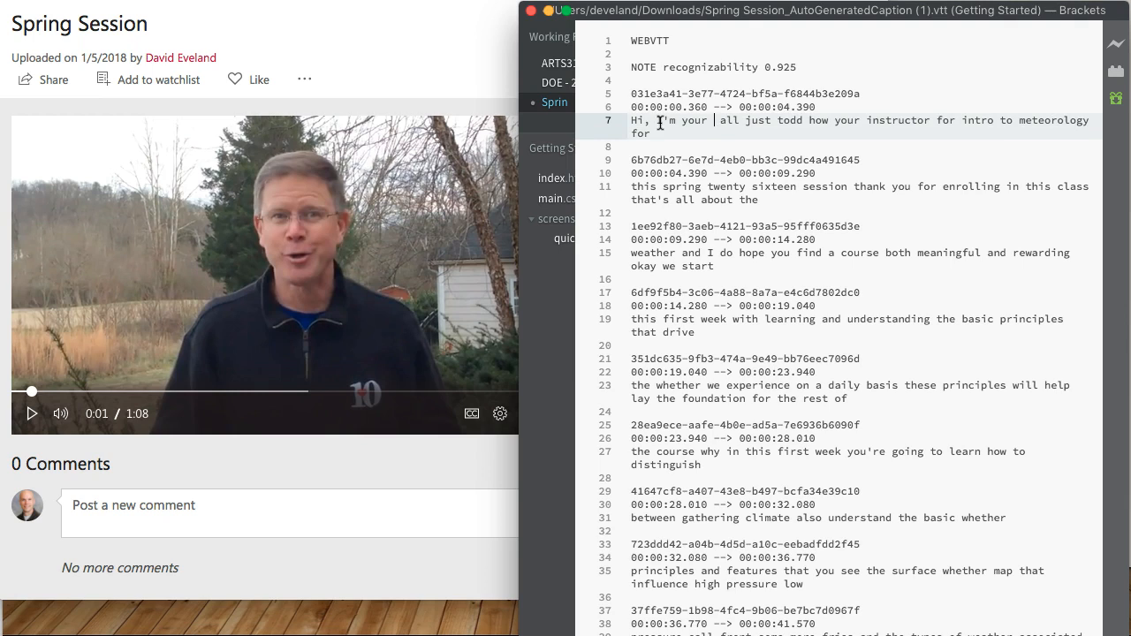
Replay the first second of the Spring Session video to check the spoken words, and return to the caption file.
left_click(200, 472)
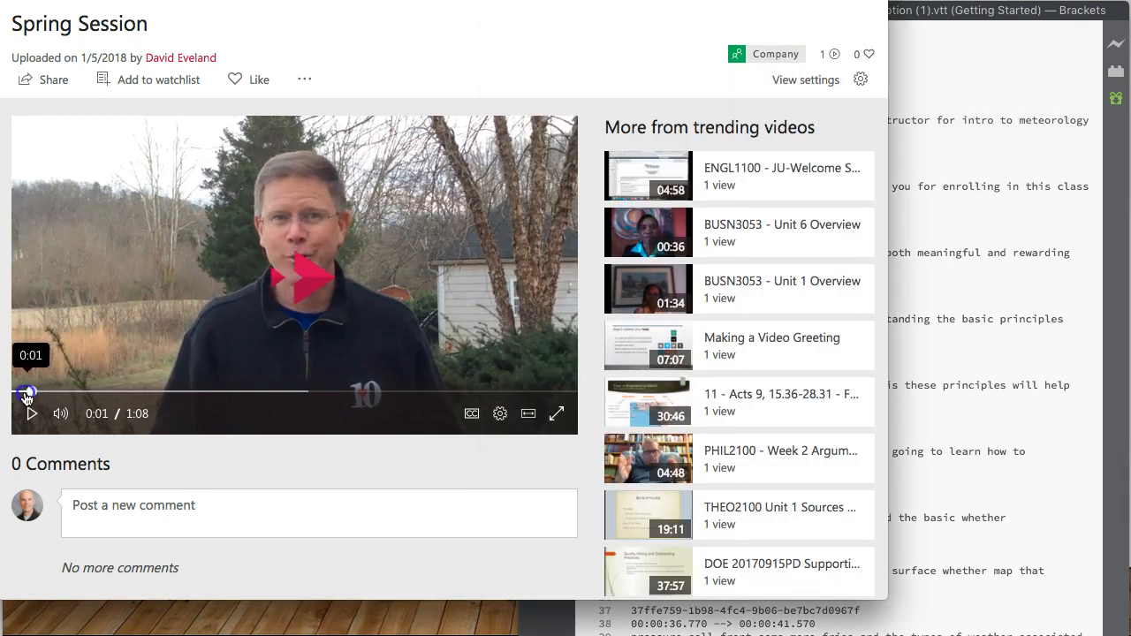
left_click_drag(27, 397, 18, 396)
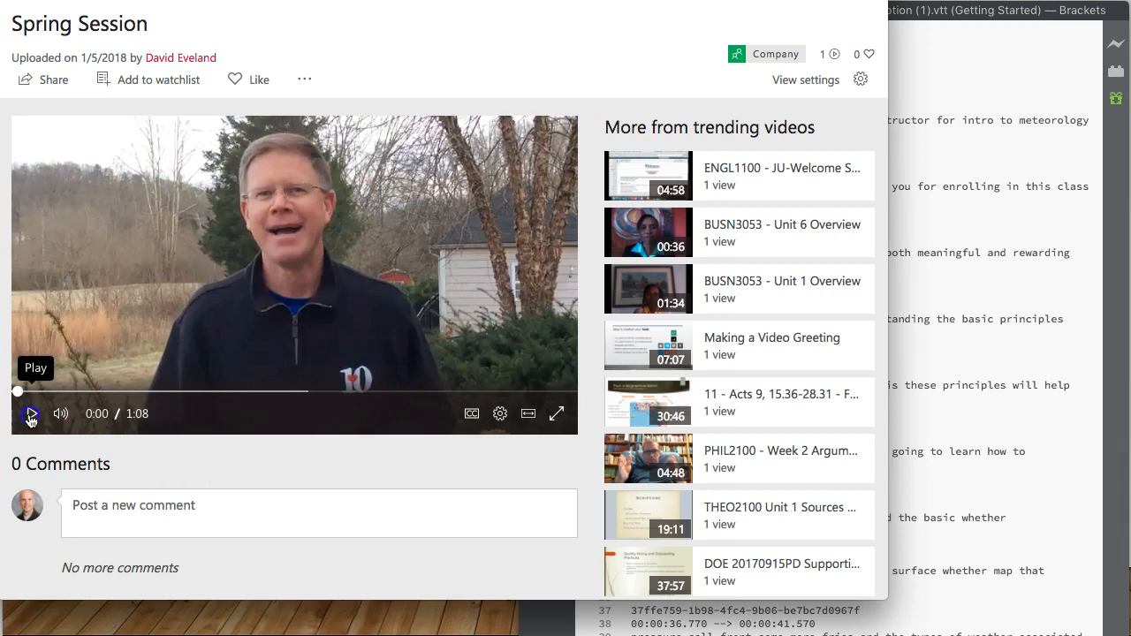
left_click(31, 415)
left_click(31, 415)
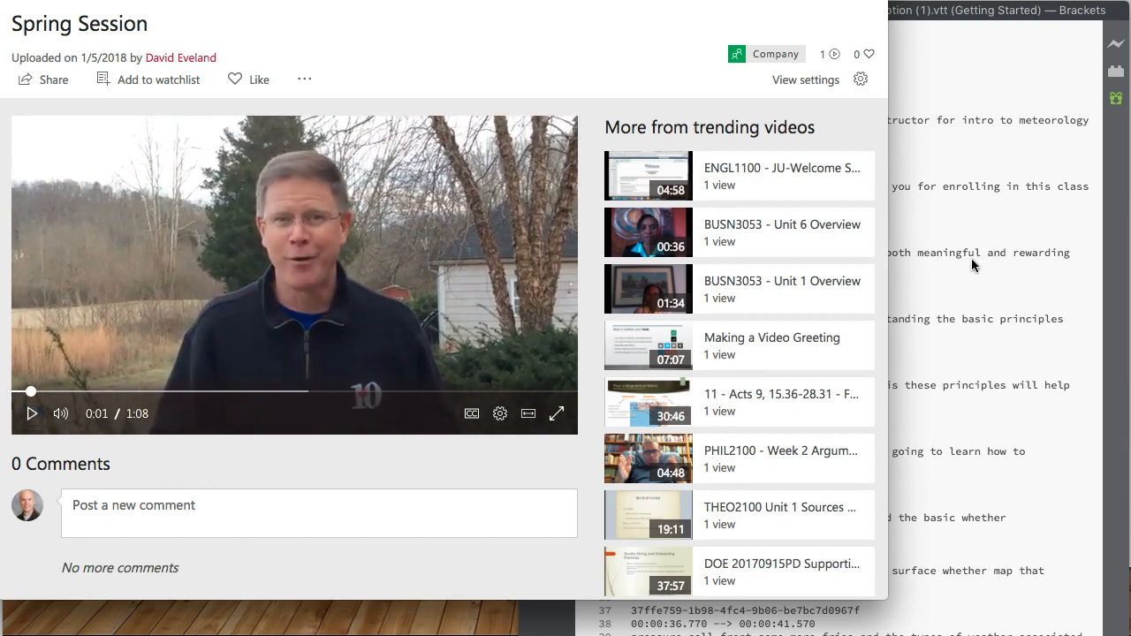
left_click(970, 258)
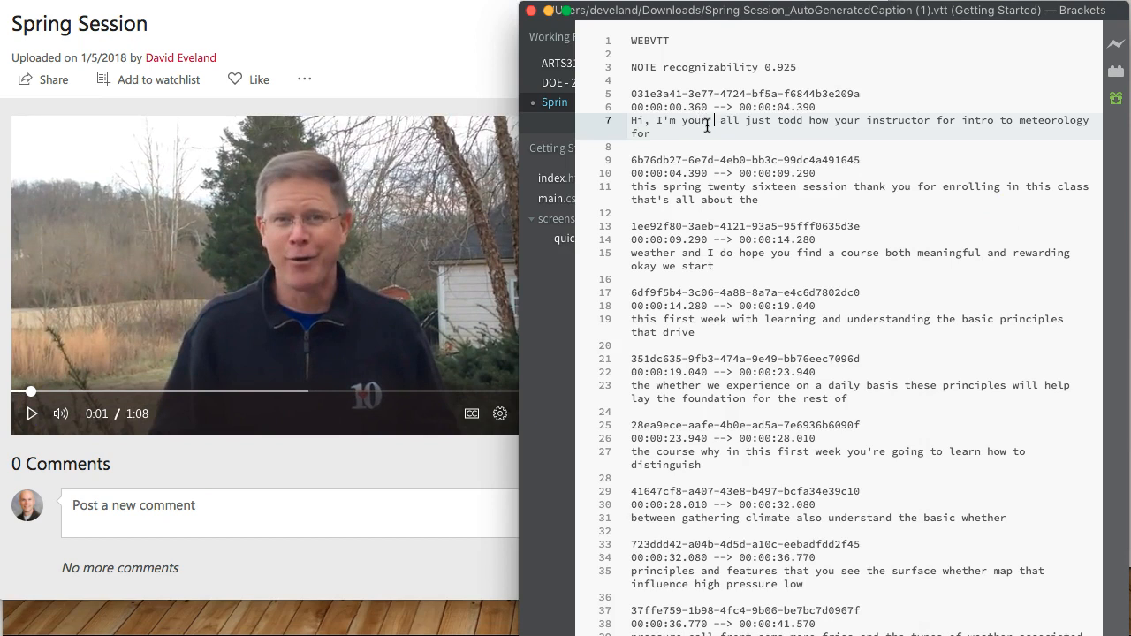
Add "meteorologist" after "your" in line 7, remove "all just" and capitalize the first letter of the instructor's name.
type("mete")
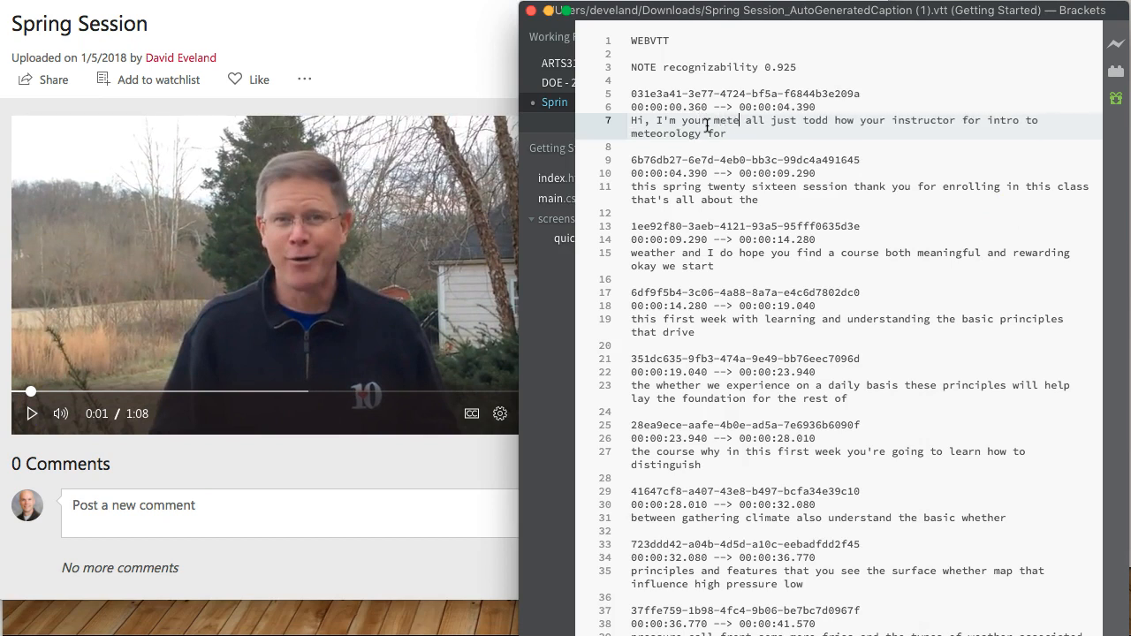
type("orologist")
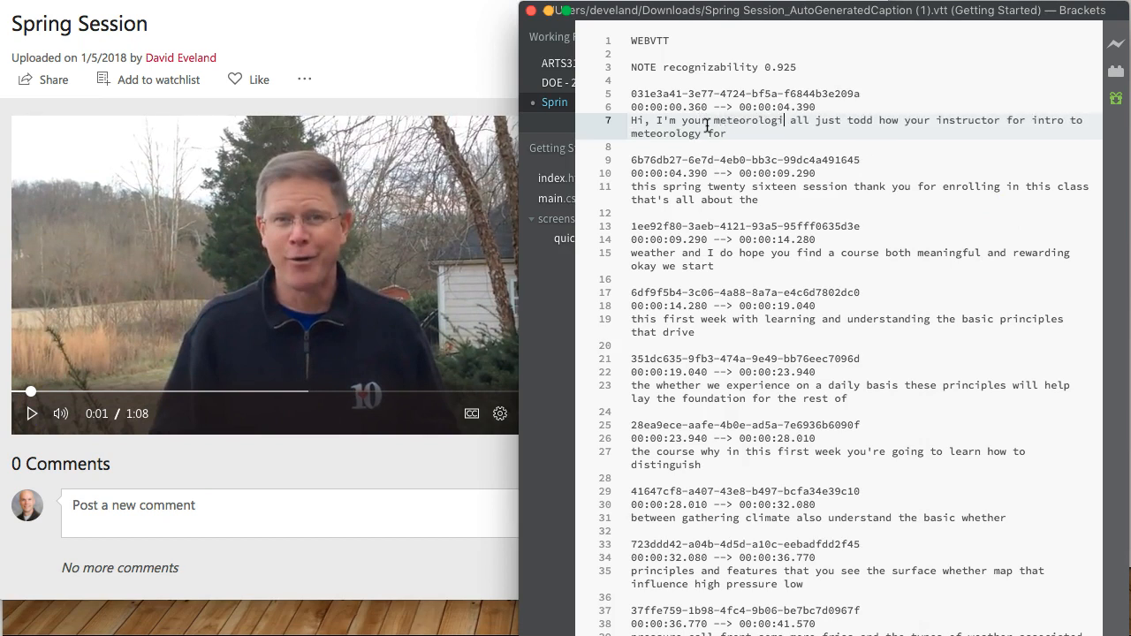
key("shift+Right")
key("shift+Right")
key("shift+Right")
key("shift+Right")
key("shift+Right")
key("shift+Right")
key("shift+Right")
key("shift+Right")
key("shift+Right")
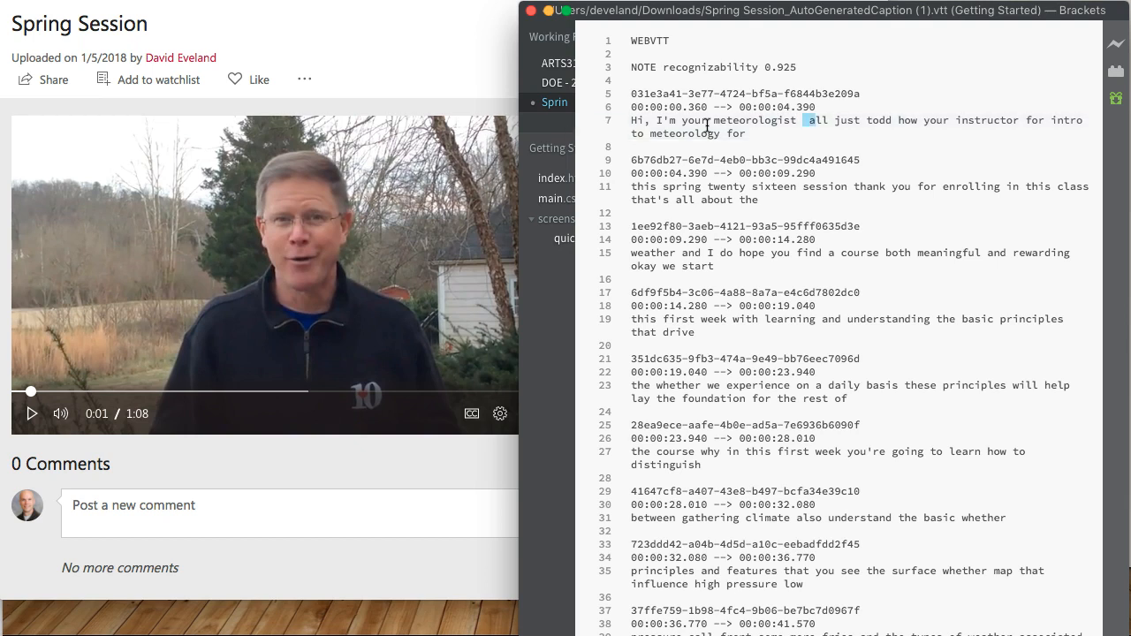
type("T")
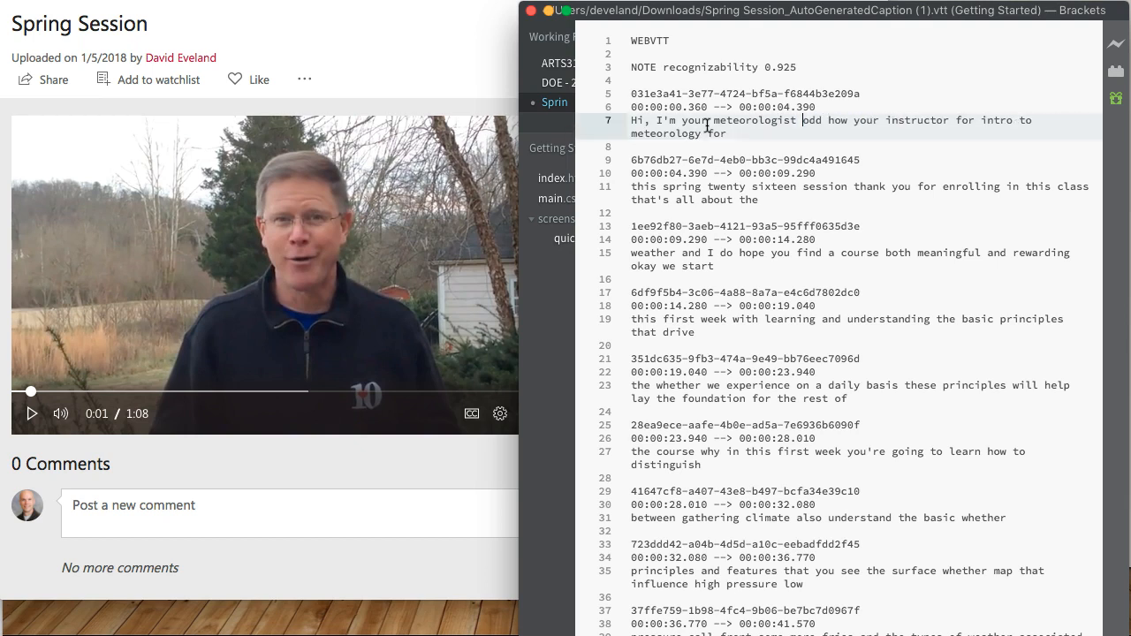
Replace "how" in line 7 of the caption file with the instructor's last name, followed by a comma.
double_click(848, 120)
type("Howell")
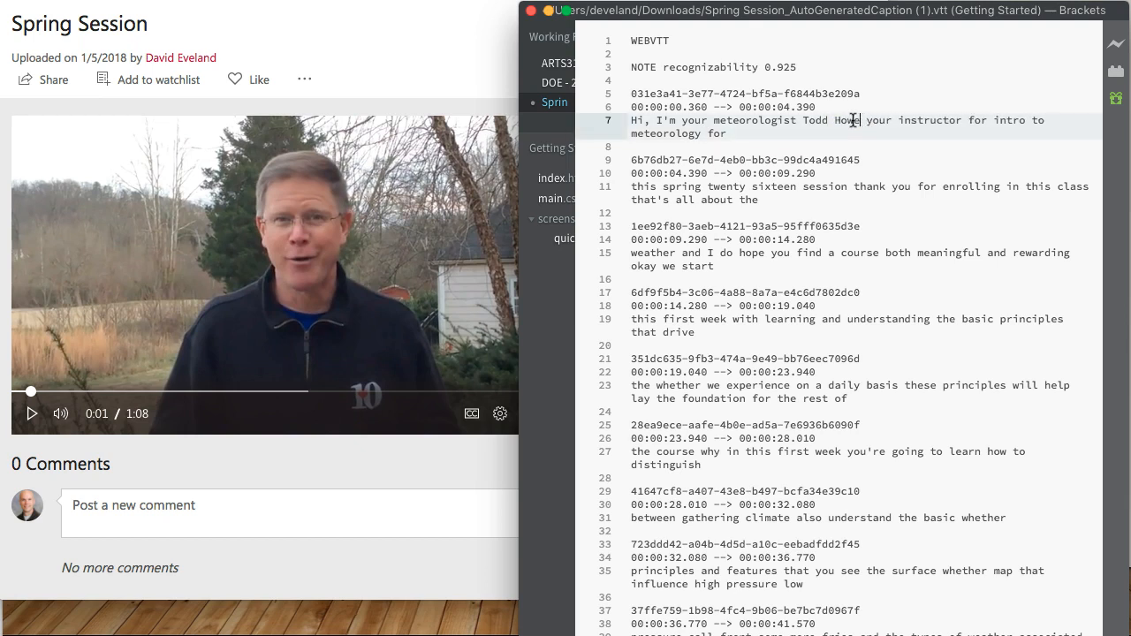
type(",")
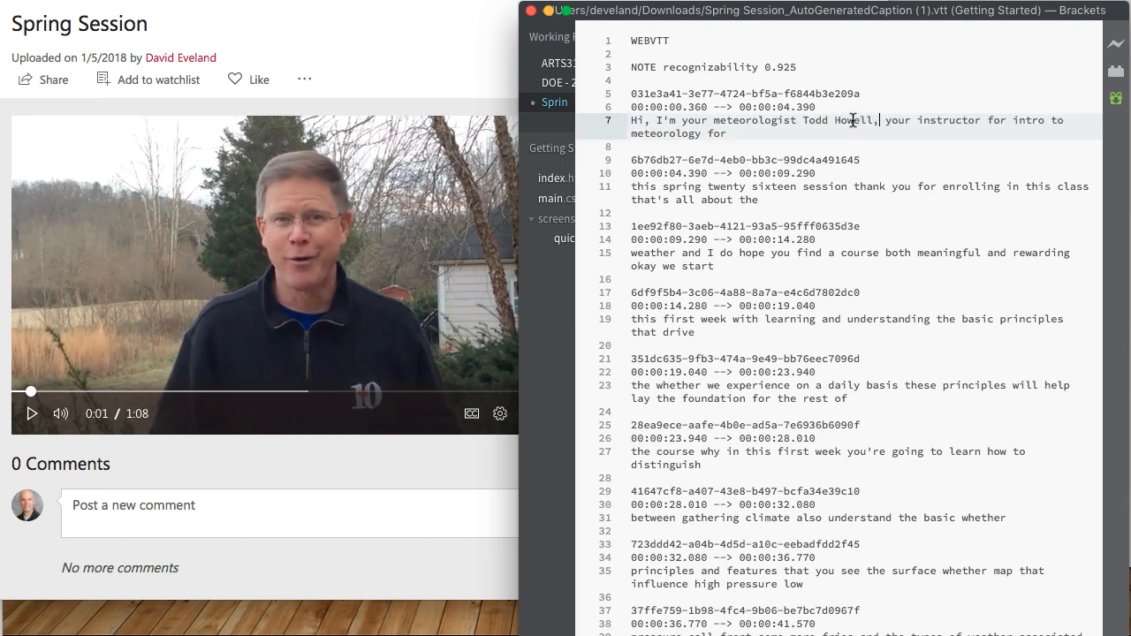
Change "intro" to "Intro." and capitalize "Meteorology" in the caption on line 7.
left_click(1018, 116)
key("BackSpace")
type("I")
left_click(636, 133)
key("BackSpace")
type("M")
left_click_drag(632, 185, 758, 196)
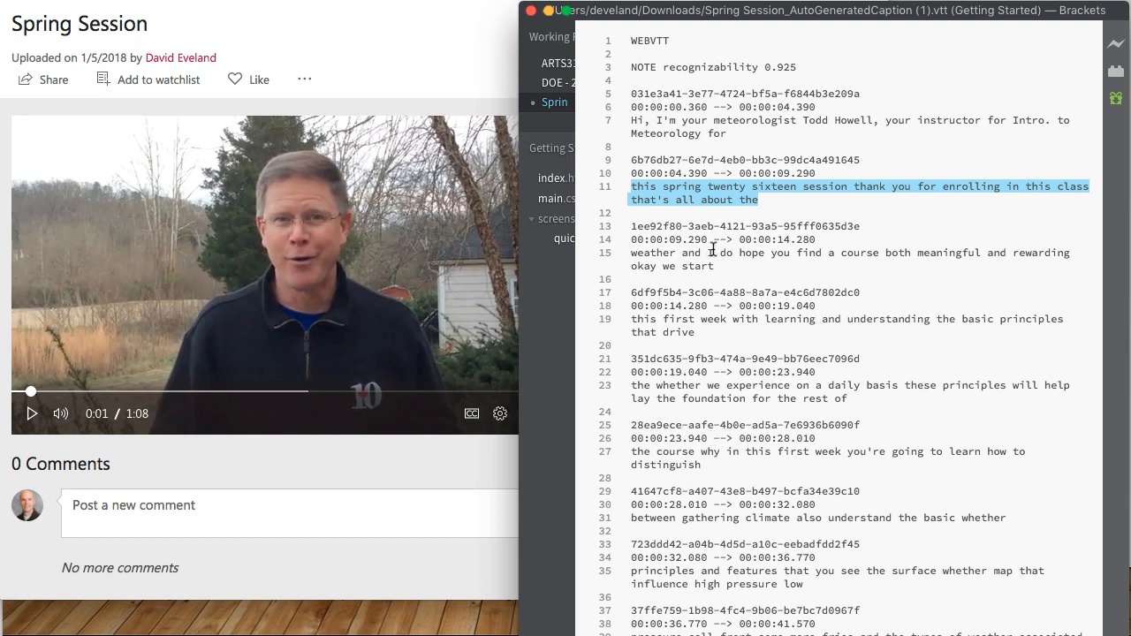
left_click_drag(688, 239, 708, 237)
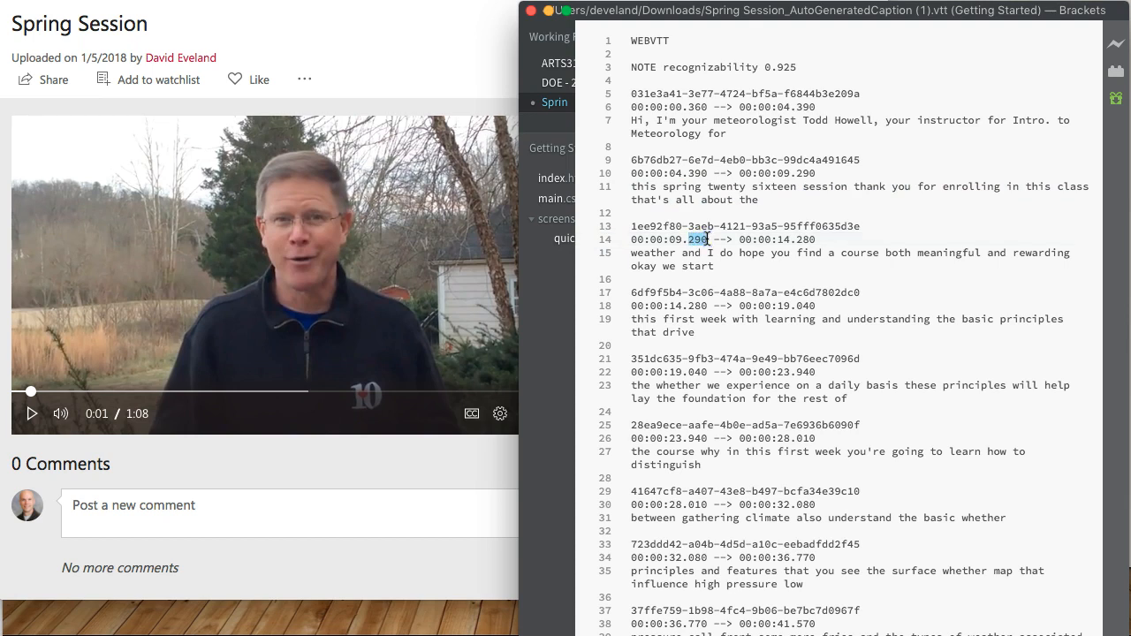
Switch back to Microsoft Stream and open the ARTS3100 Introduction draft from your own uploaded videos.
left_click(389, 43)
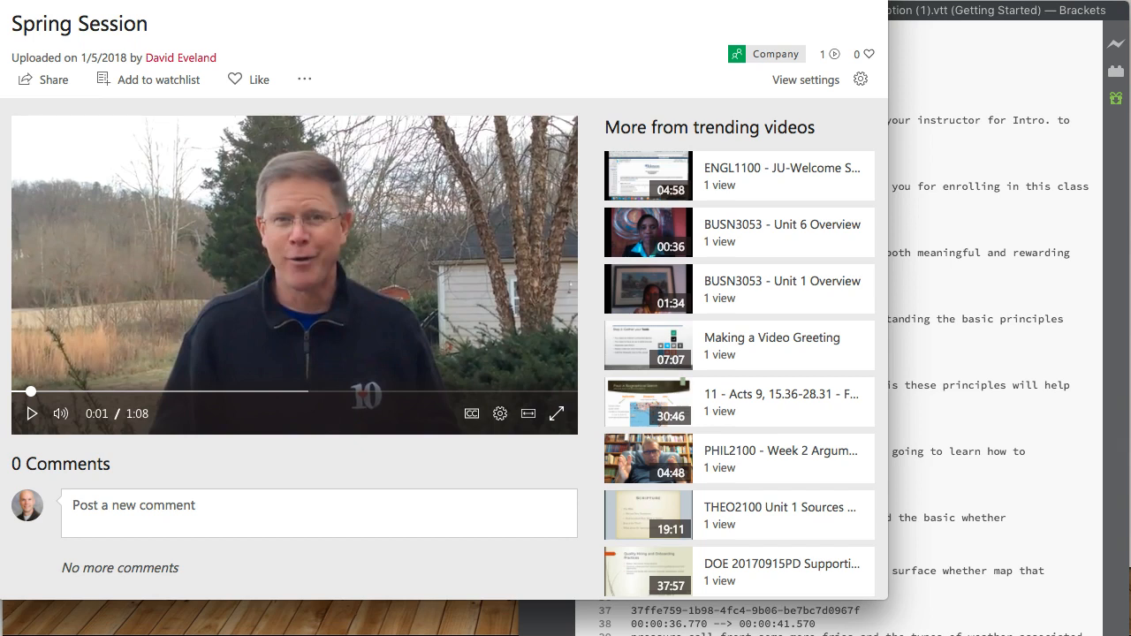
left_click(247, 1)
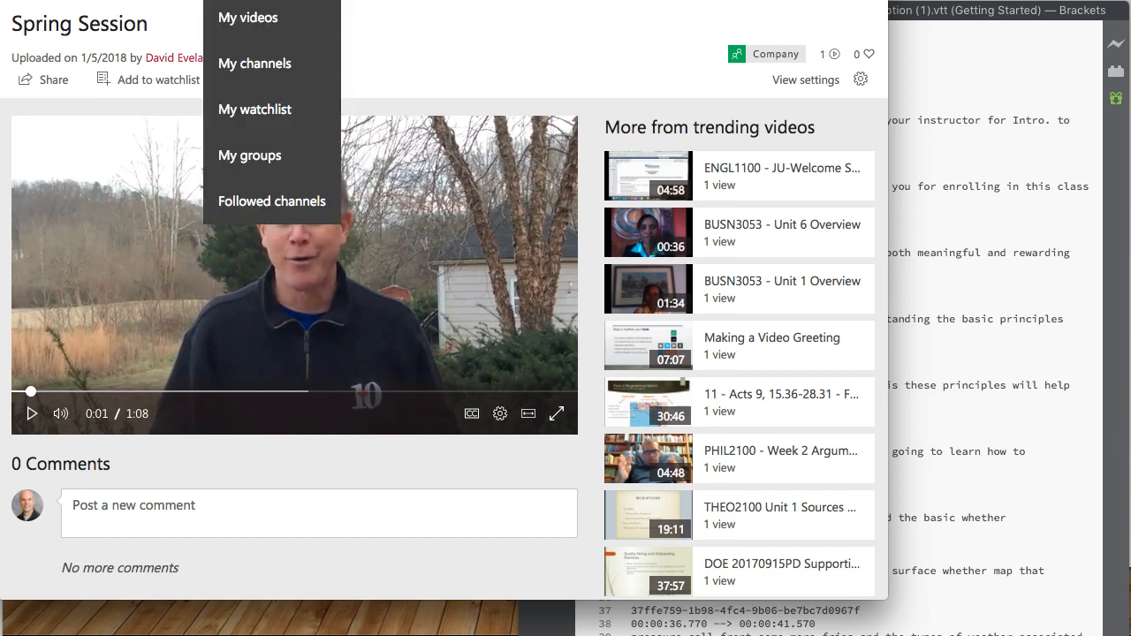
left_click(252, 19)
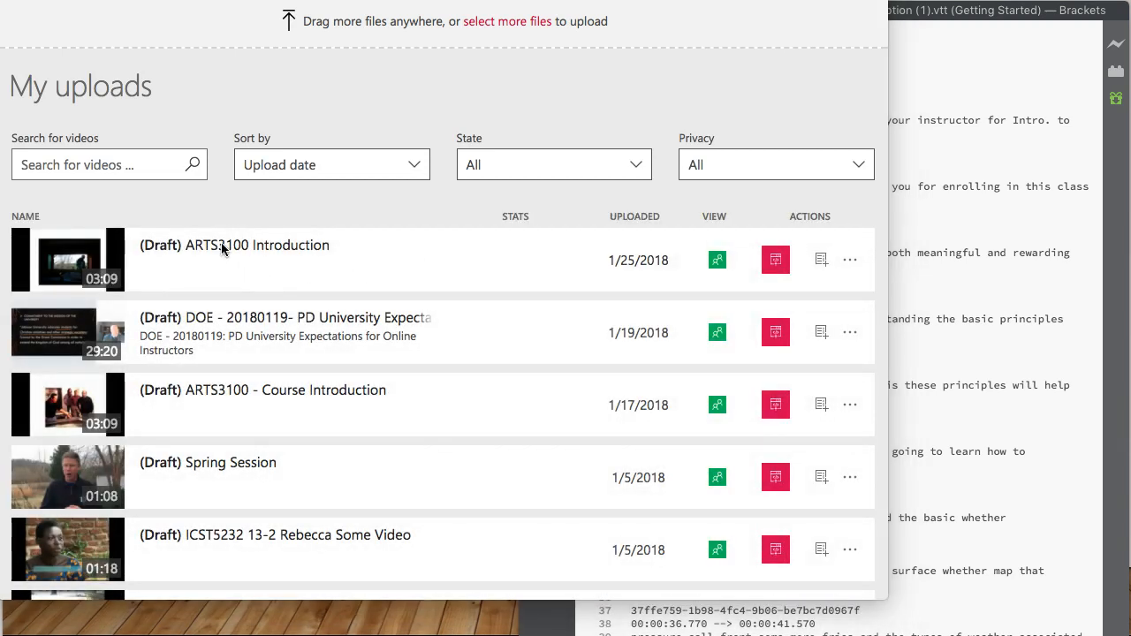
left_click(252, 248)
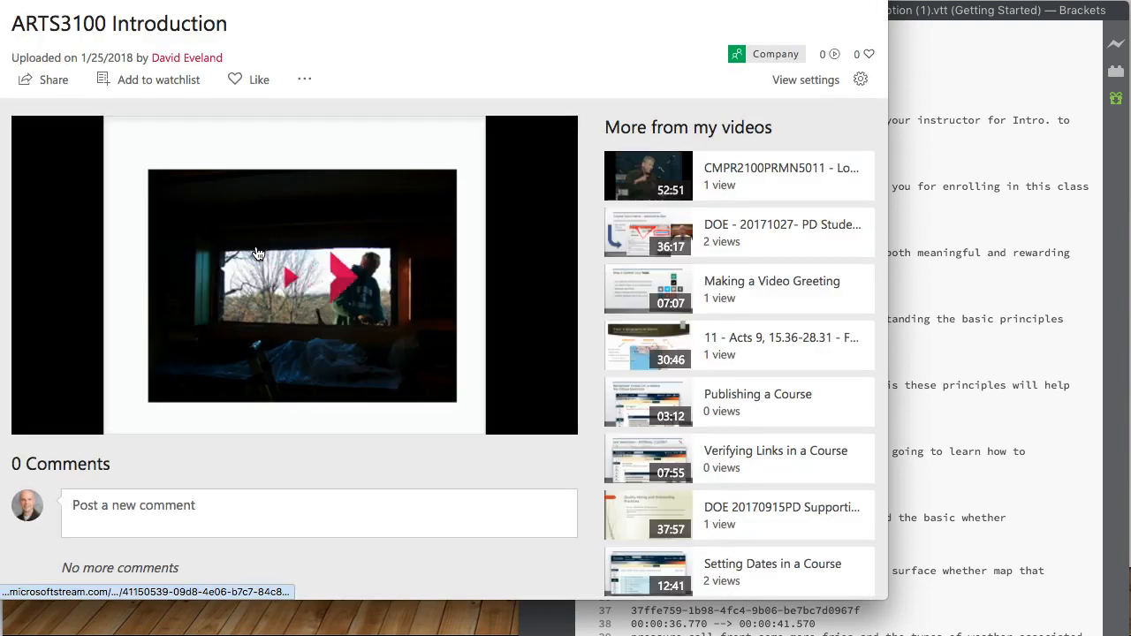
Download the autogenerated caption file from the ARTS3100 Introduction video's settings and open it in Brackets.
left_click(304, 79)
left_click(226, 154)
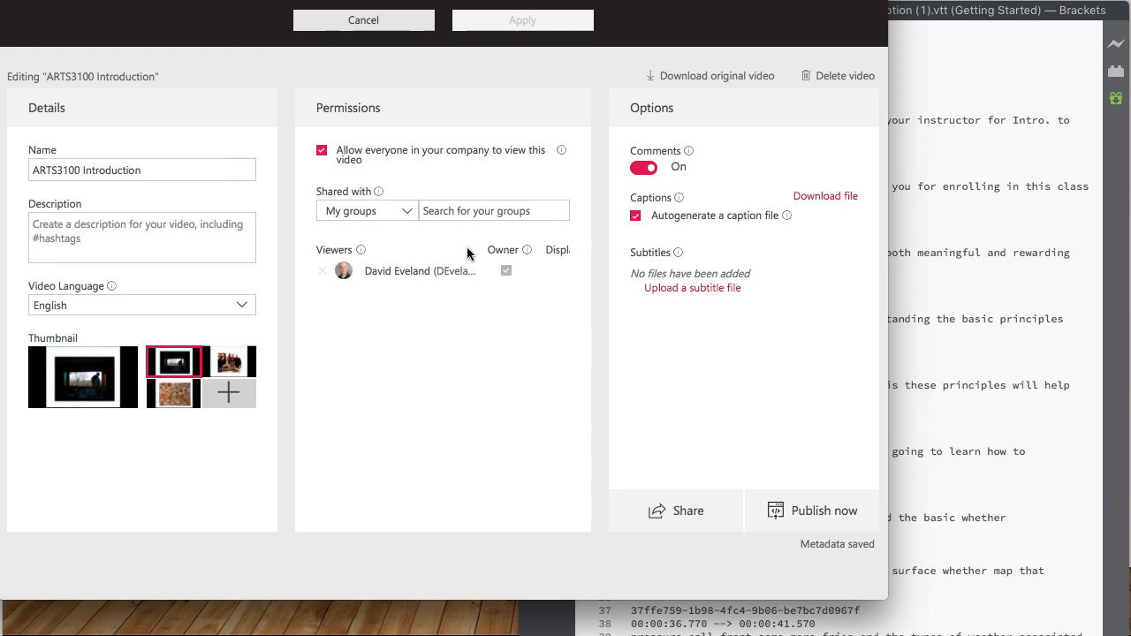
left_click(809, 205)
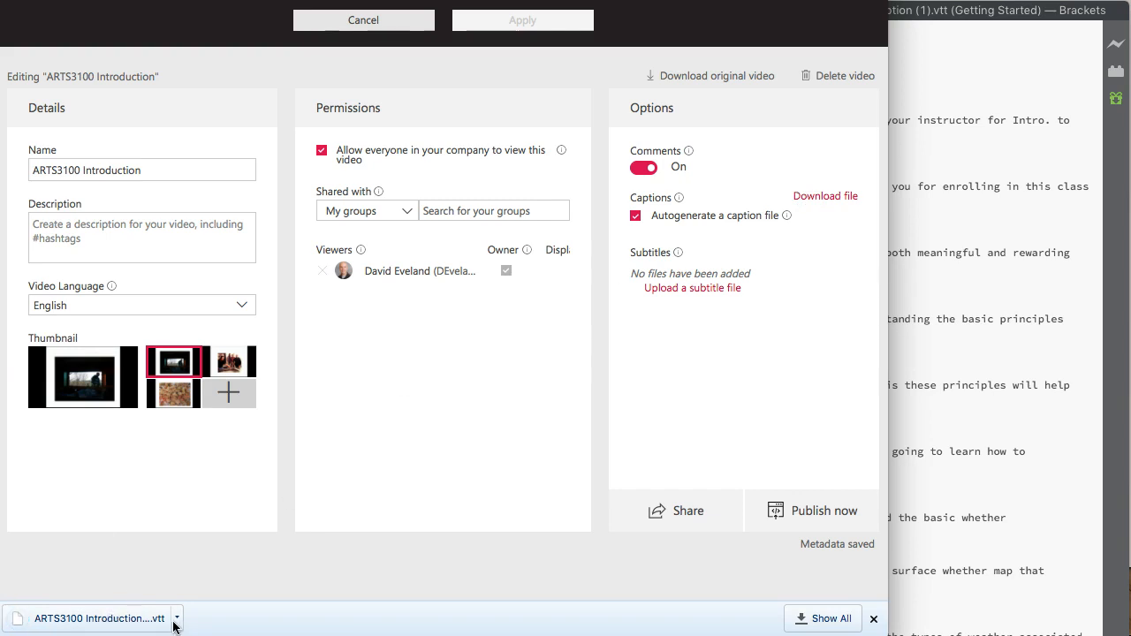
left_click(113, 622)
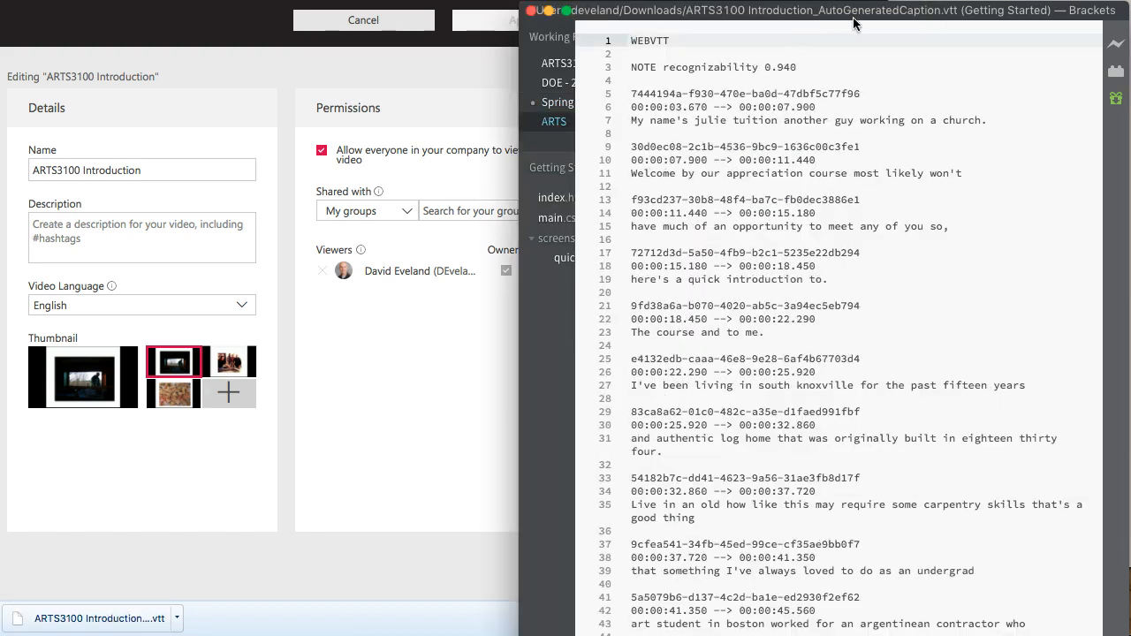
Leave the ARTS3100 Introduction video's settings without changes and pause its playback near the start.
left_click(394, 315)
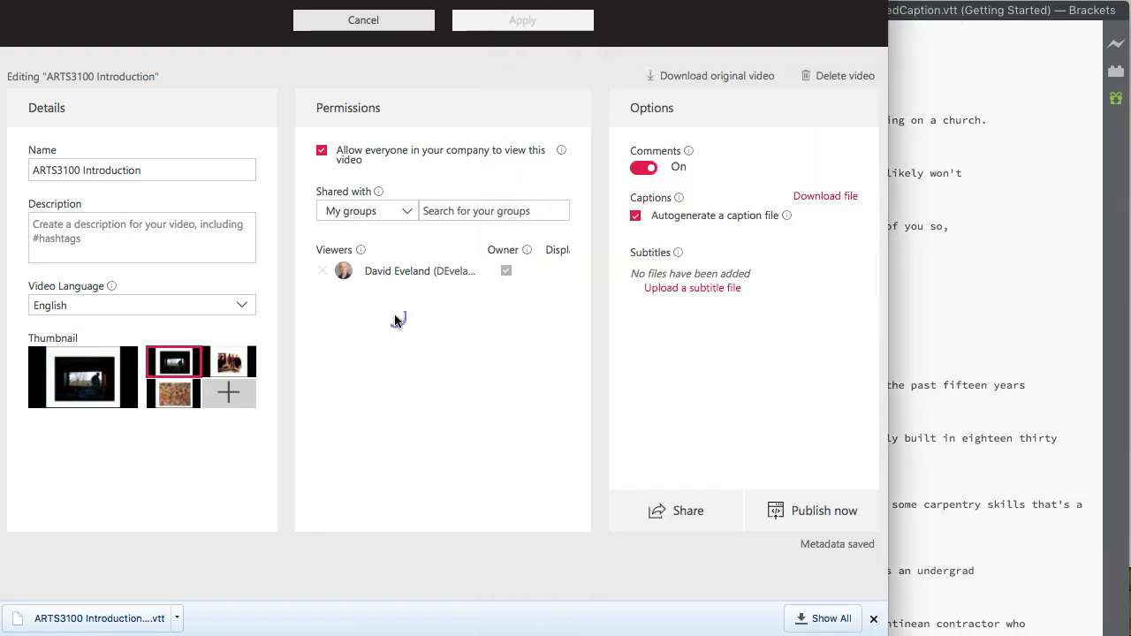
left_click(369, 24)
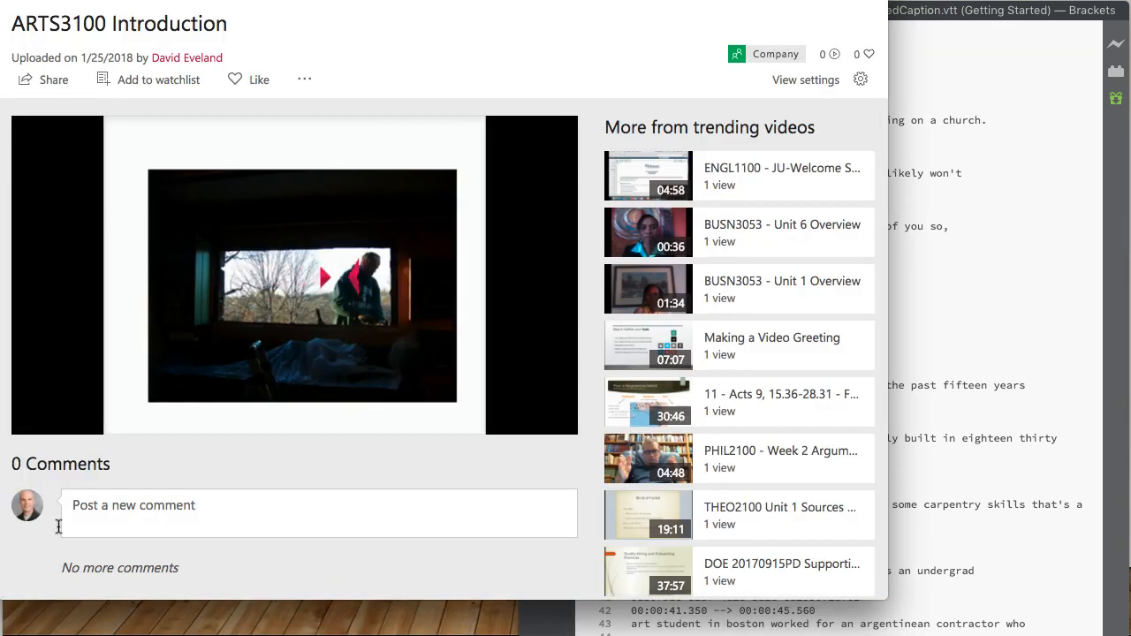
left_click(33, 414)
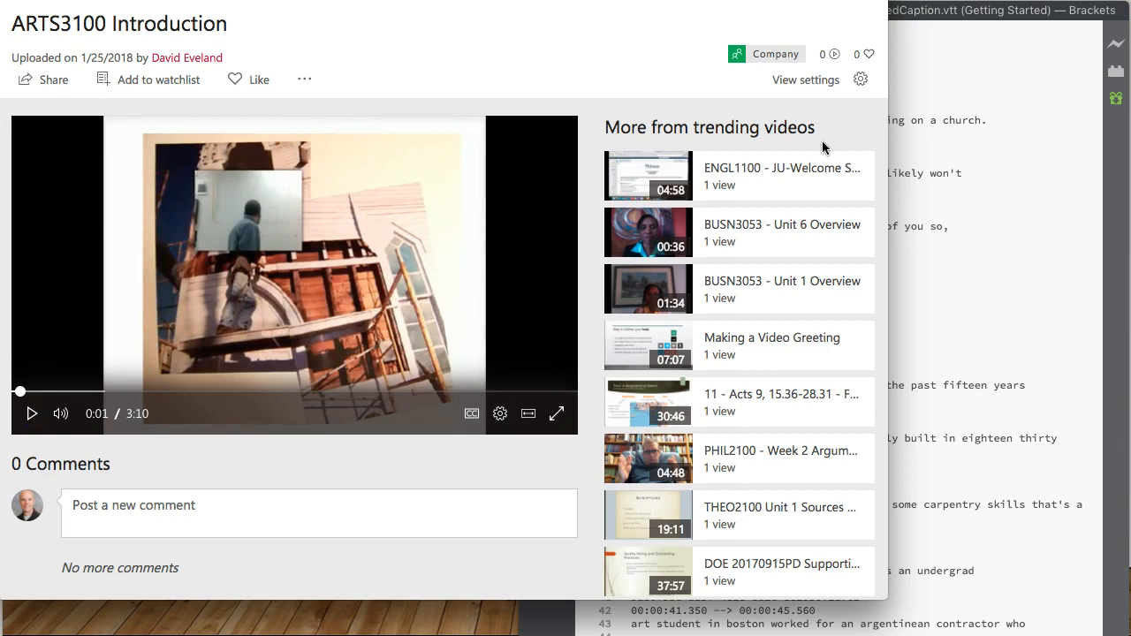
Return to Brackets and read through the ARTS3100 Introduction captions to about line 103, returning to the beginning.
left_click(932, 17)
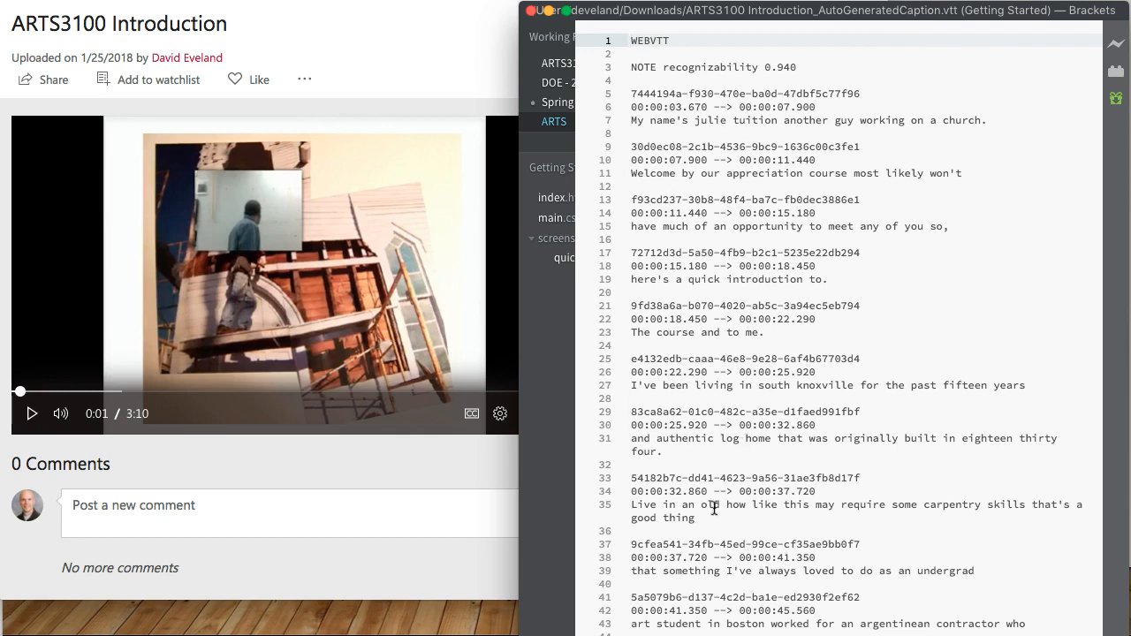
scroll(720, 517, "down", 4)
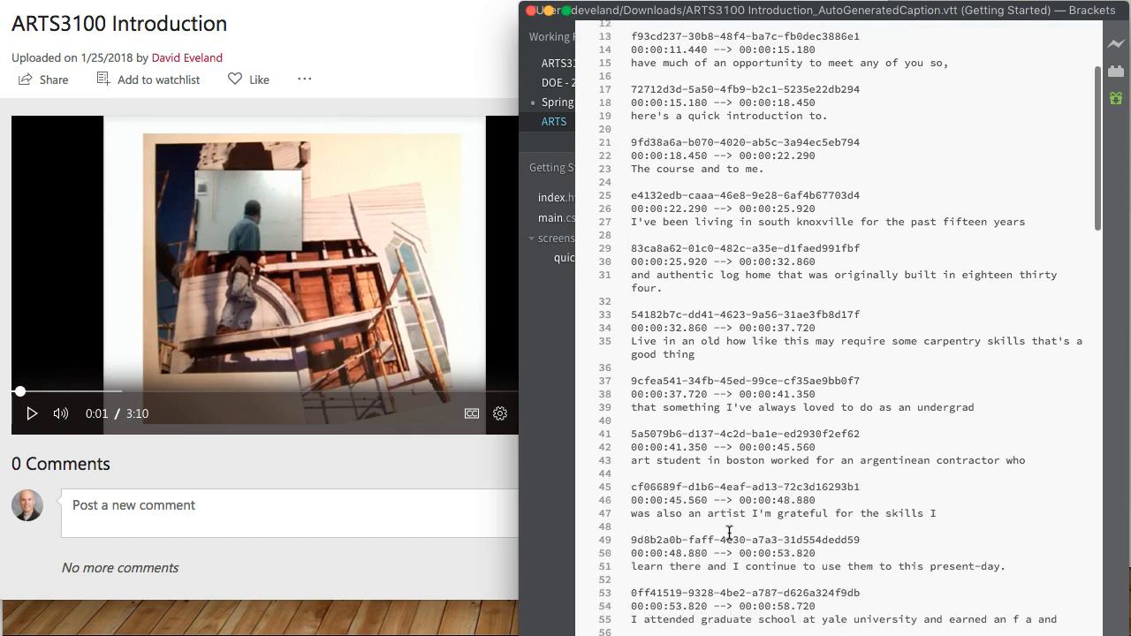
scroll(709, 382, "down", 9)
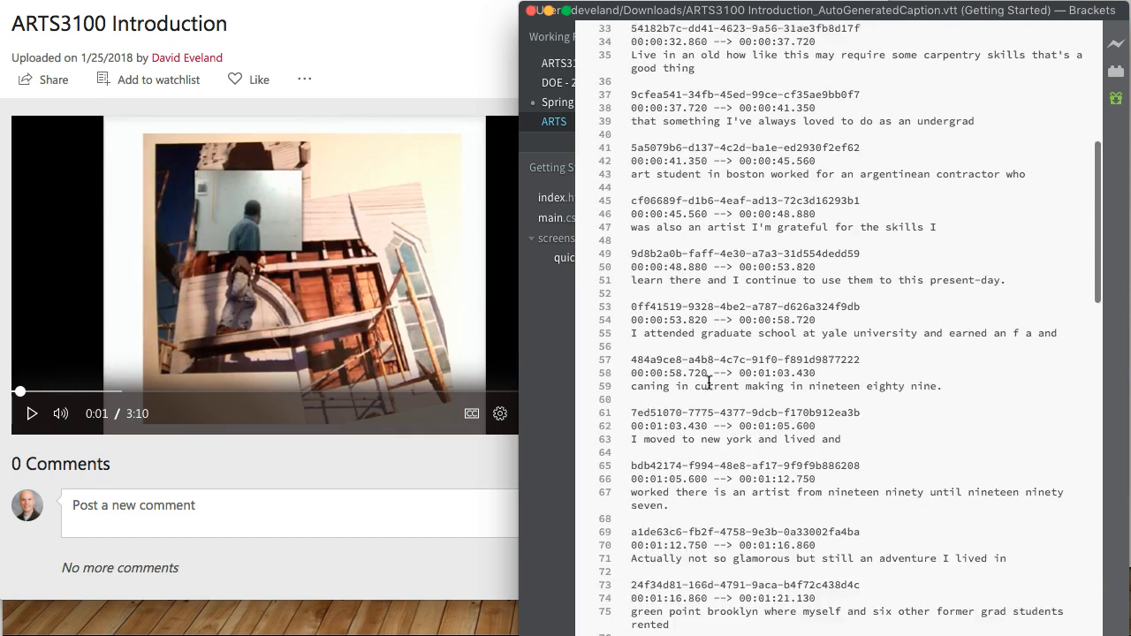
scroll(709, 382, "down", 9)
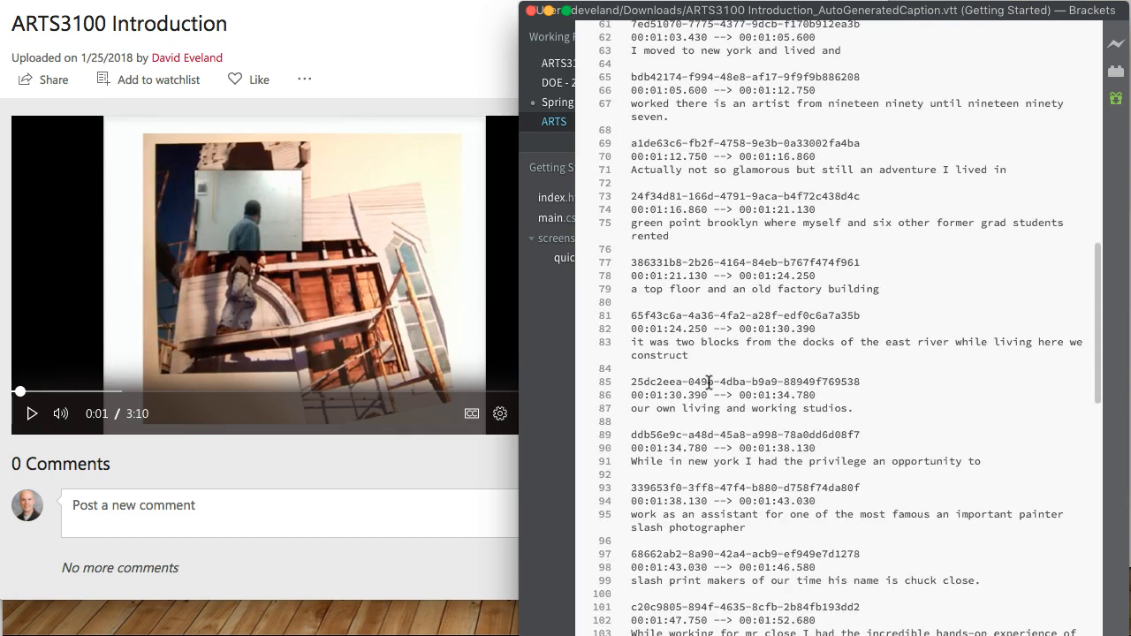
scroll(708, 381, "up", 13)
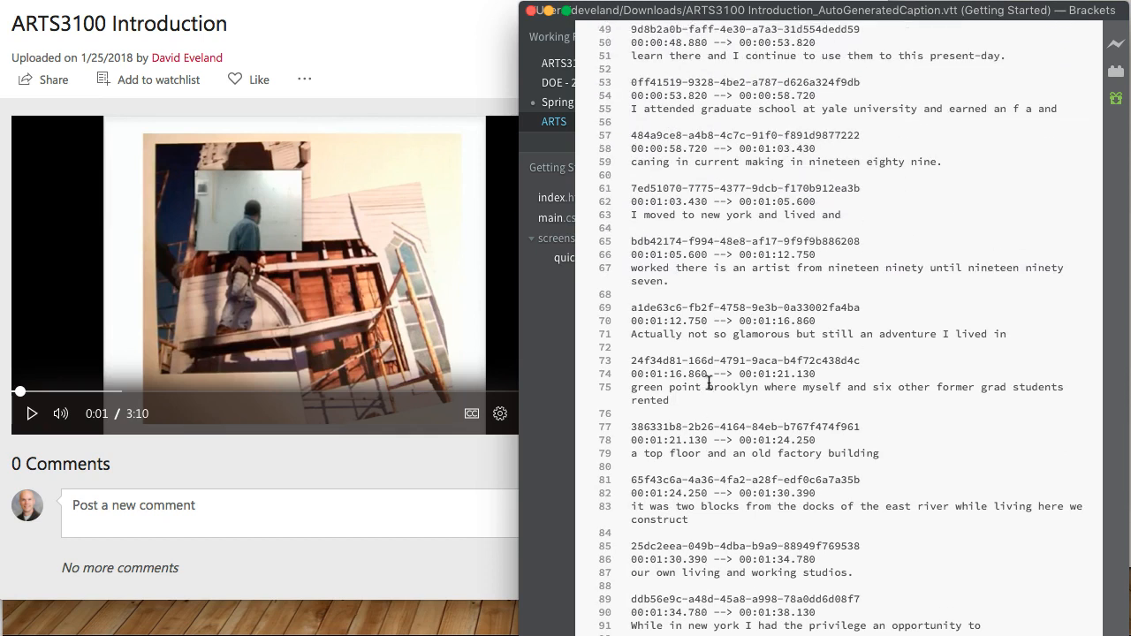
scroll(708, 382, "up", 9)
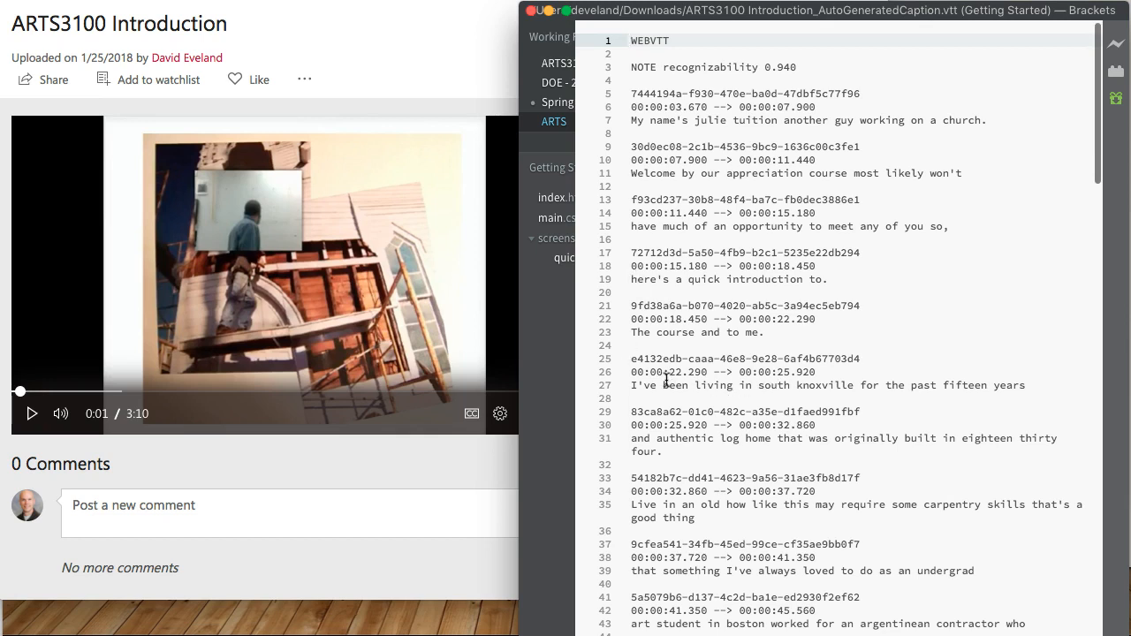
Capitalize both words of "South Knoxville" in the caption on line 27.
left_click(632, 386)
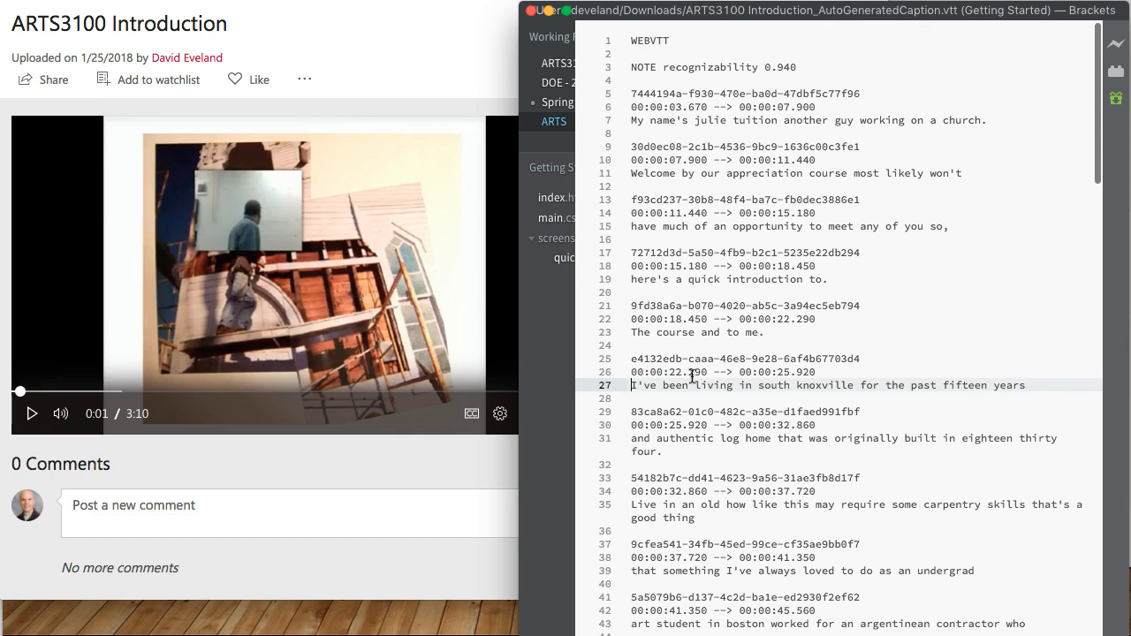
left_click(762, 385)
key("BackSpace")
type("S")
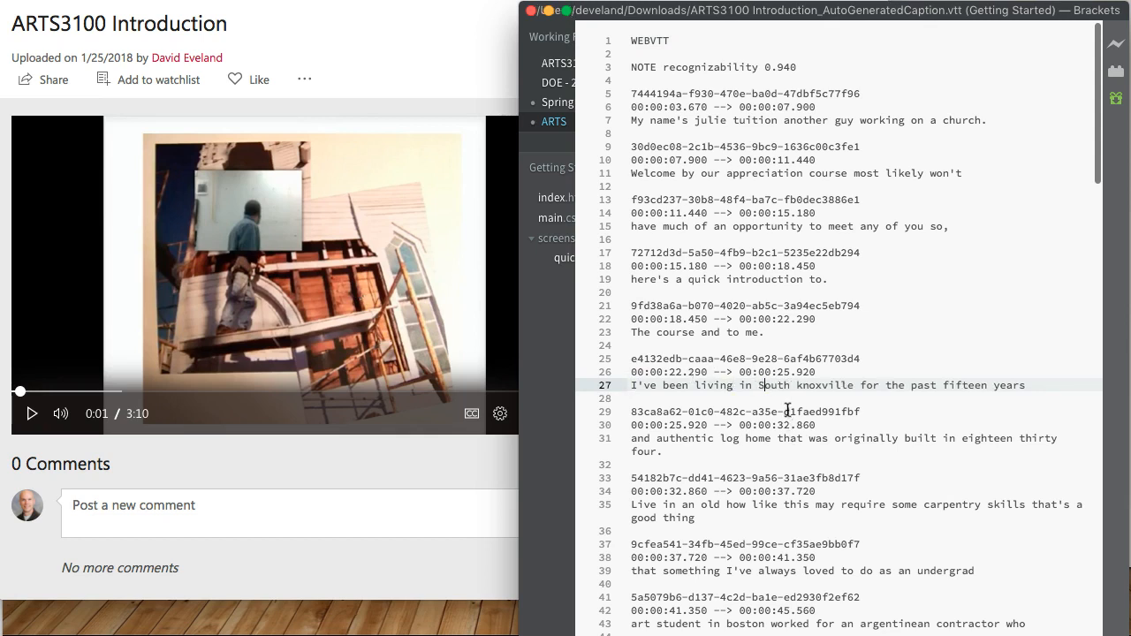
type("K")
key("Left")
key("BackSpace")
Replace "eighteen thirty four" with "1834" in the caption on line 31.
scroll(774, 435, "down", 1)
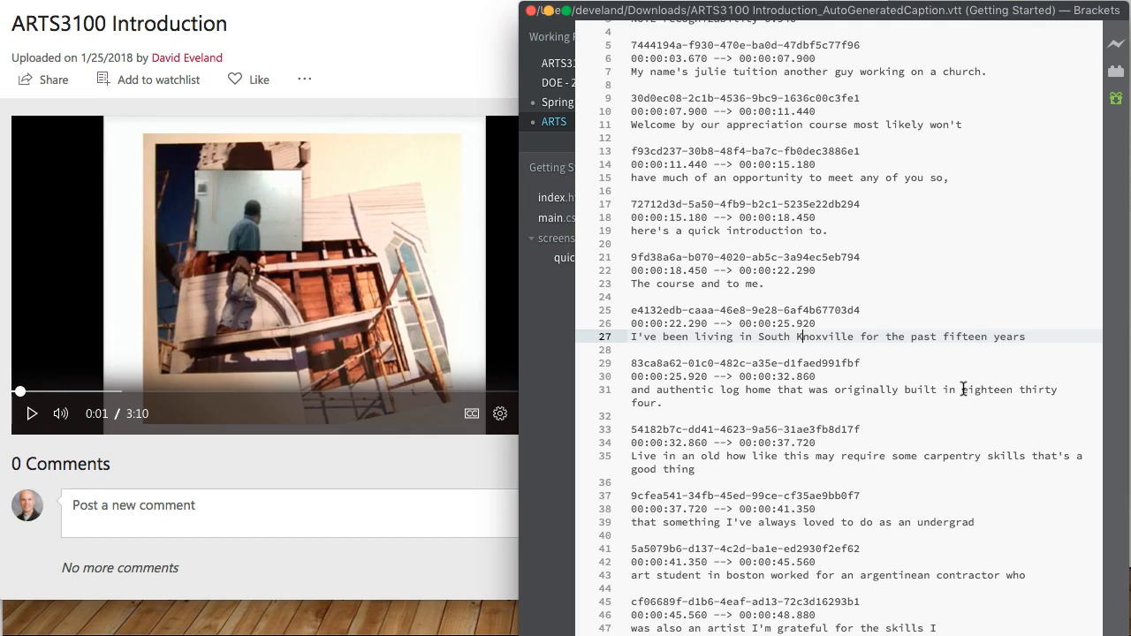
left_click_drag(963, 390, 655, 403)
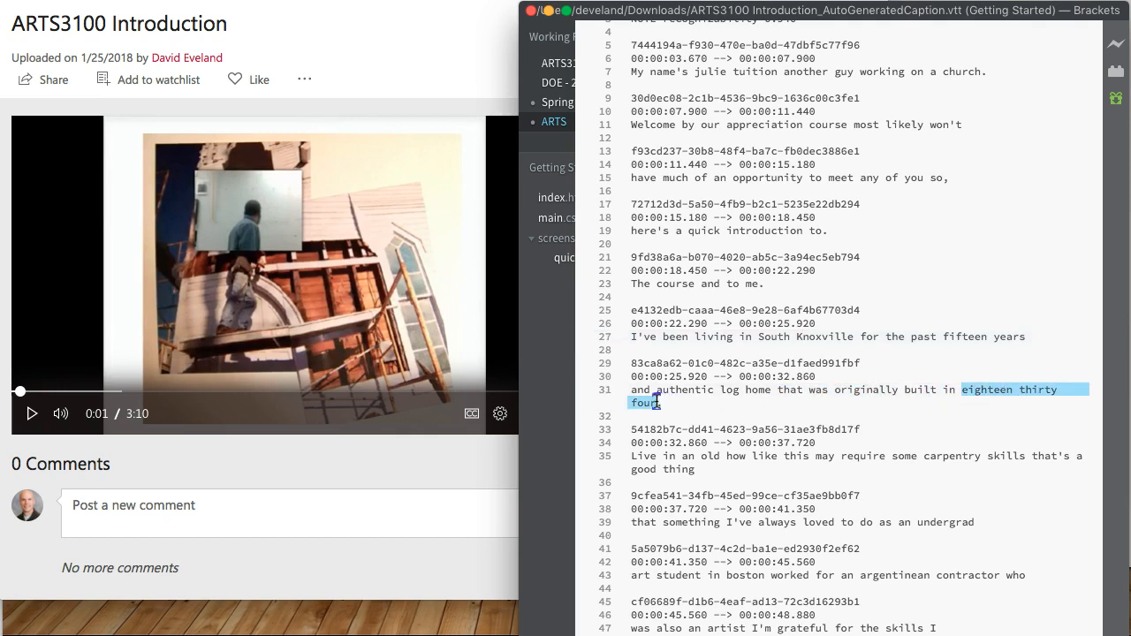
type("1834")
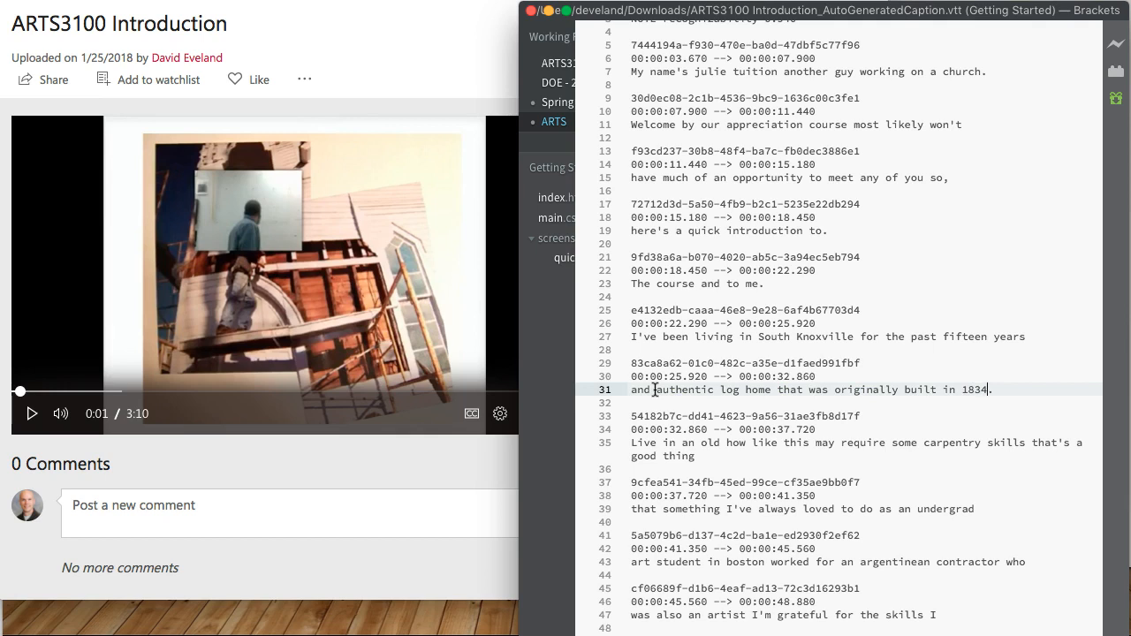
Look over the remaining captions, switch to the "ARTS3100 - Course Introduction_Corrected" file and save it.
scroll(642, 495, "down", 3)
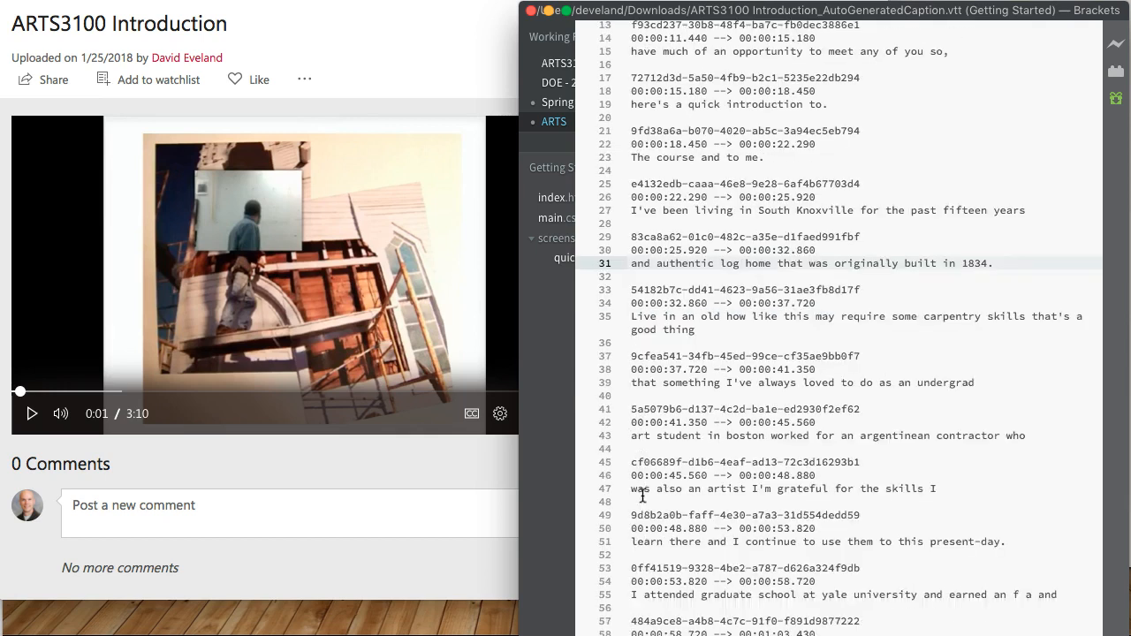
scroll(643, 496, "down", 2)
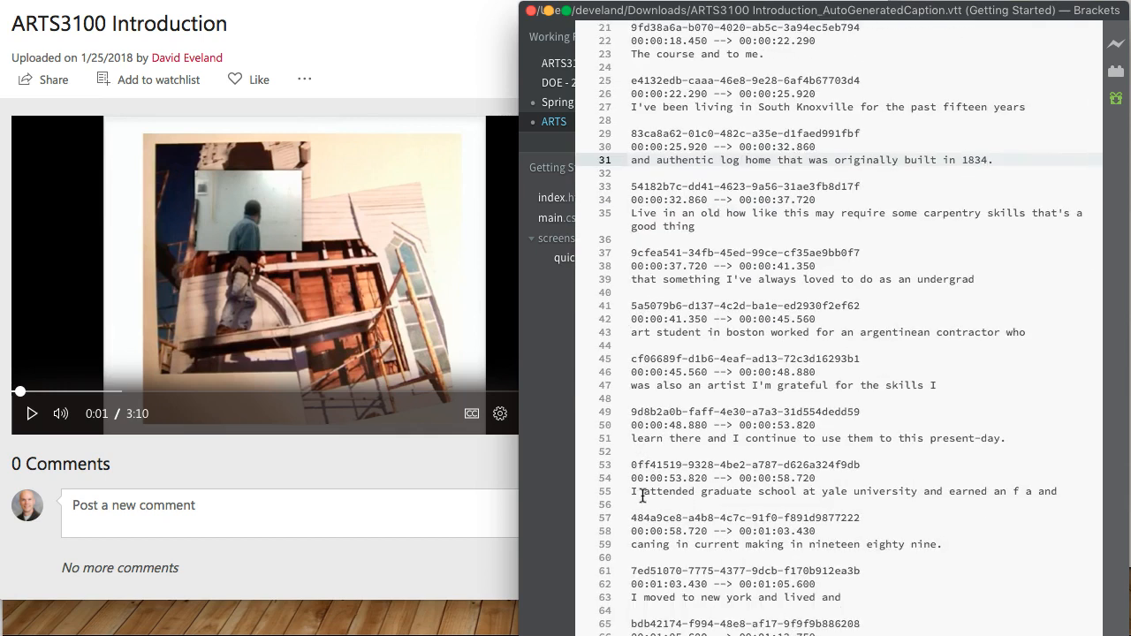
scroll(749, 451, "down", 15)
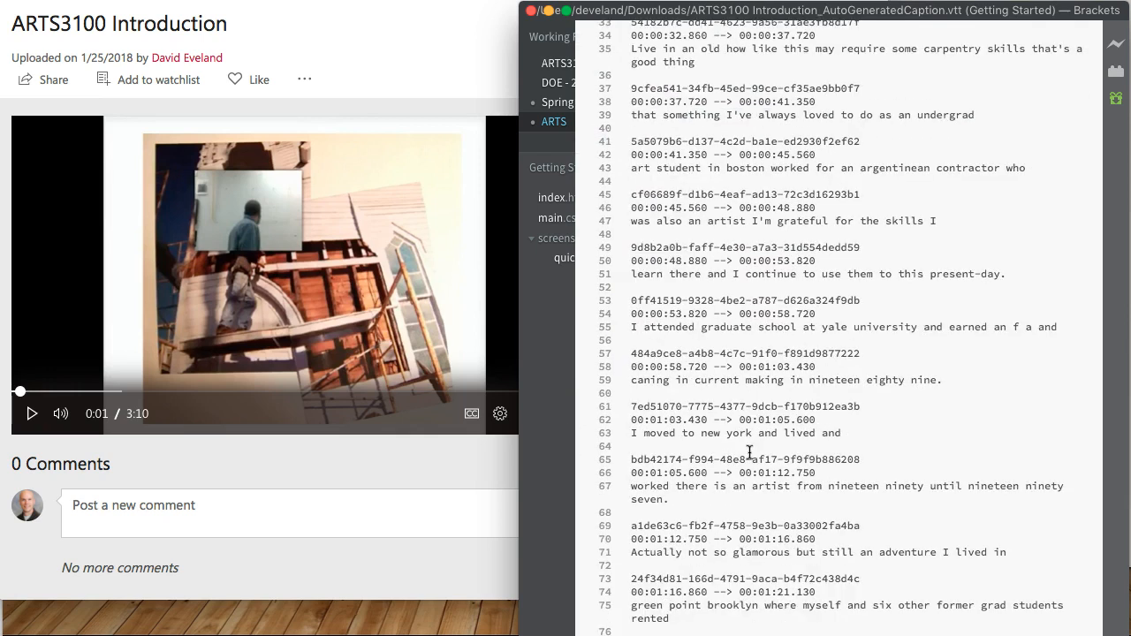
scroll(749, 451, "down", 3)
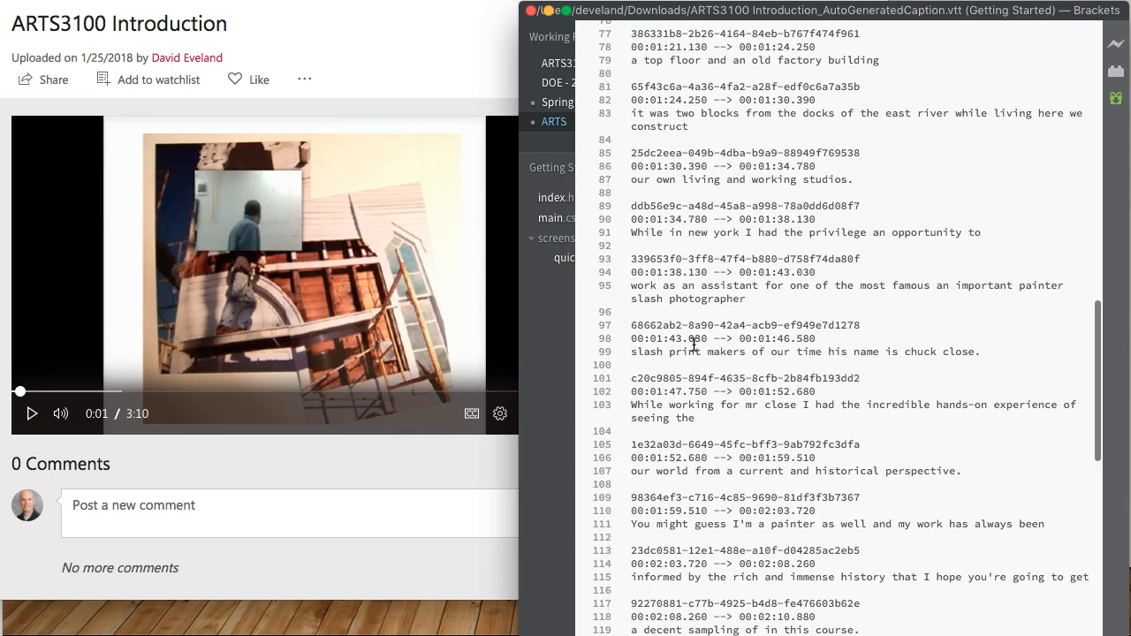
left_click(559, 66)
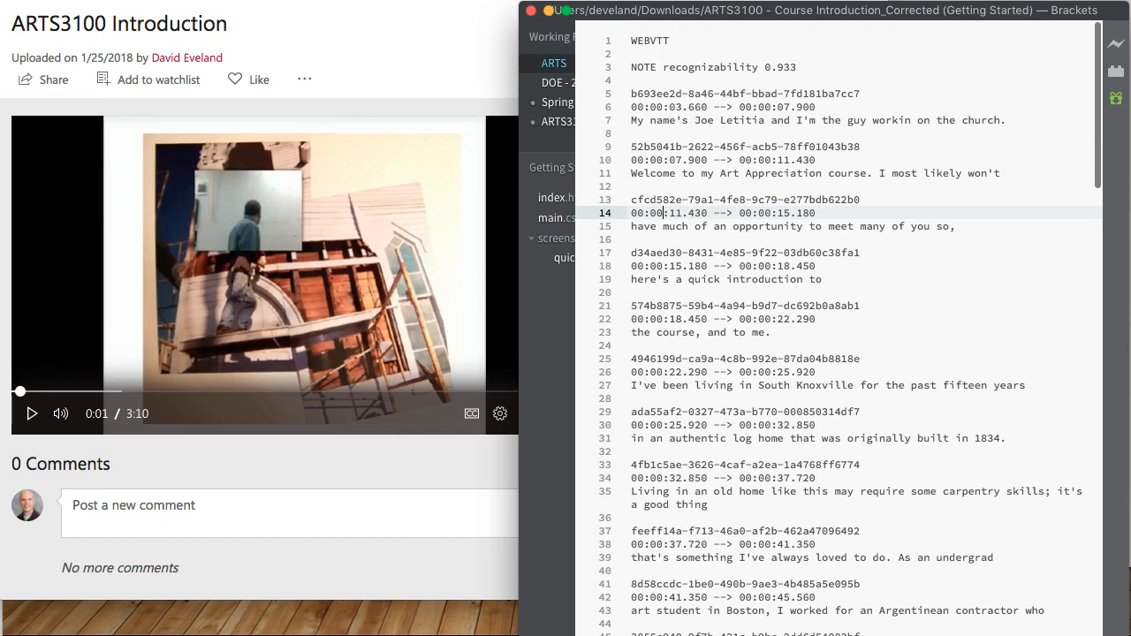
left_click(120, 0)
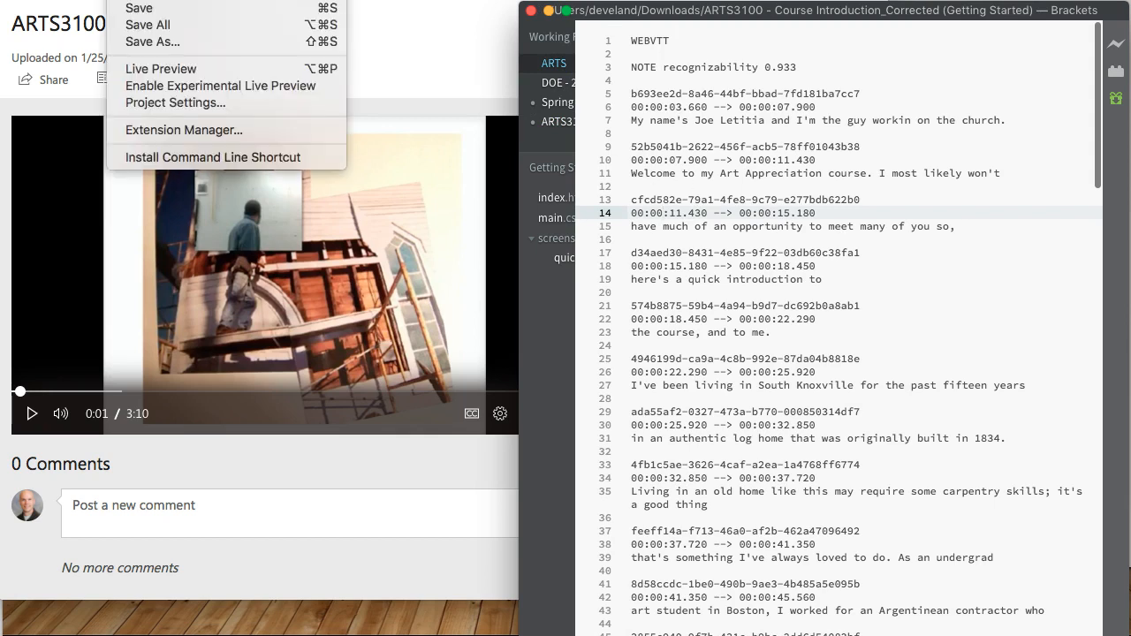
left_click(144, 9)
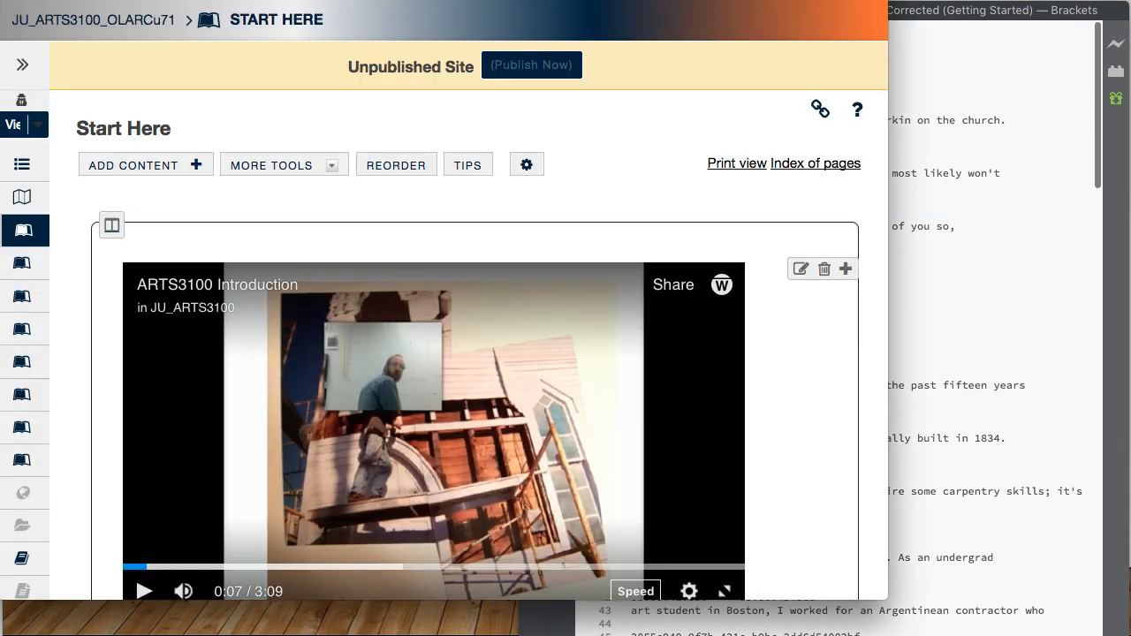
View the video on the course's Start Here page, switch to the media library and close the open ARTS3100 Introduction video.
scroll(295, 129, "down", 2)
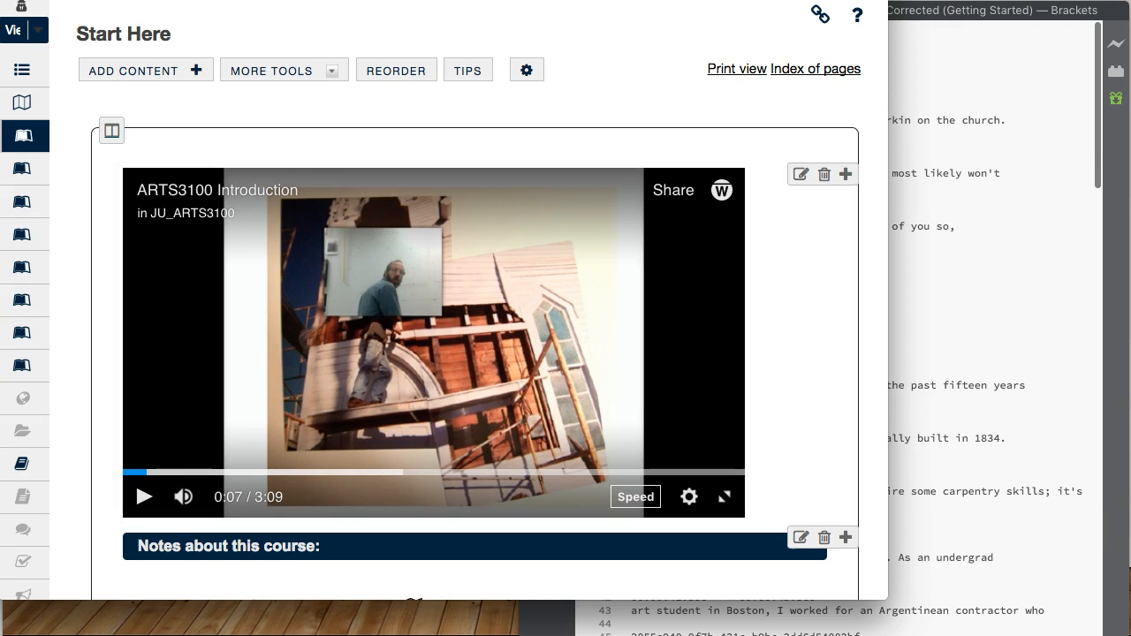
key("ctrl+Tab")
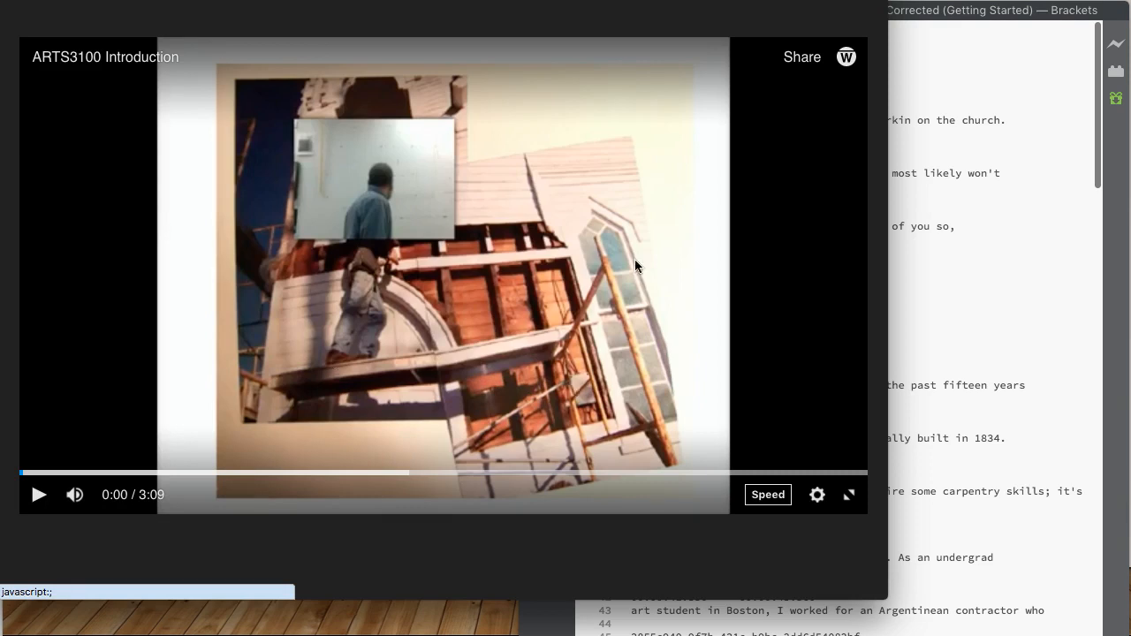
left_click(867, 2)
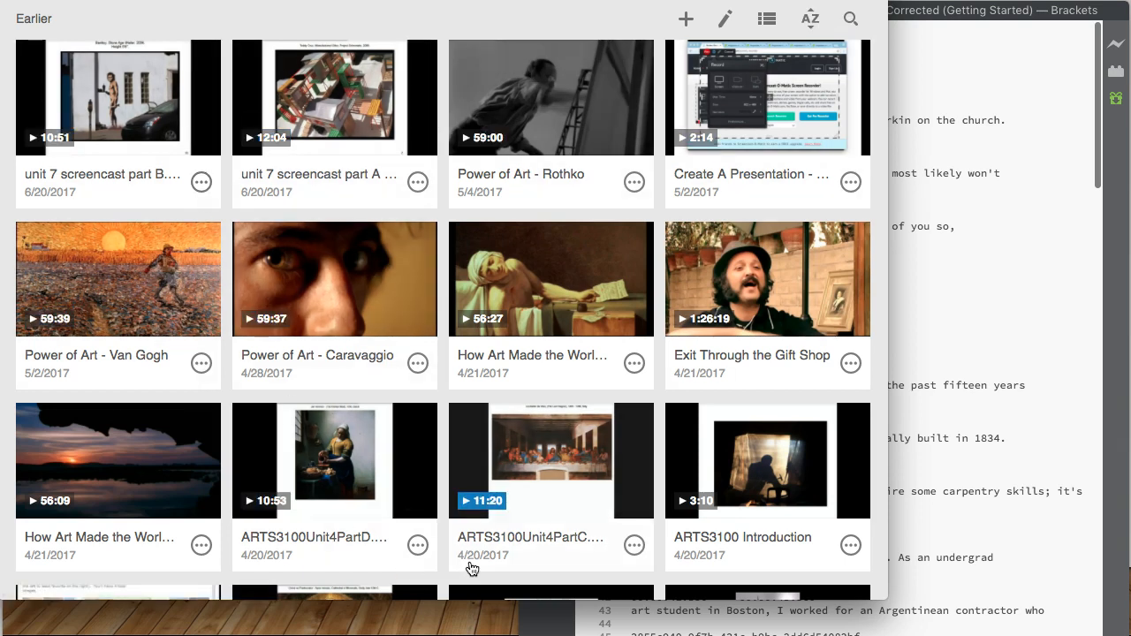
Open the settings of the ARTS3100 Introduction video in the media library.
scroll(472, 568, "down", 2)
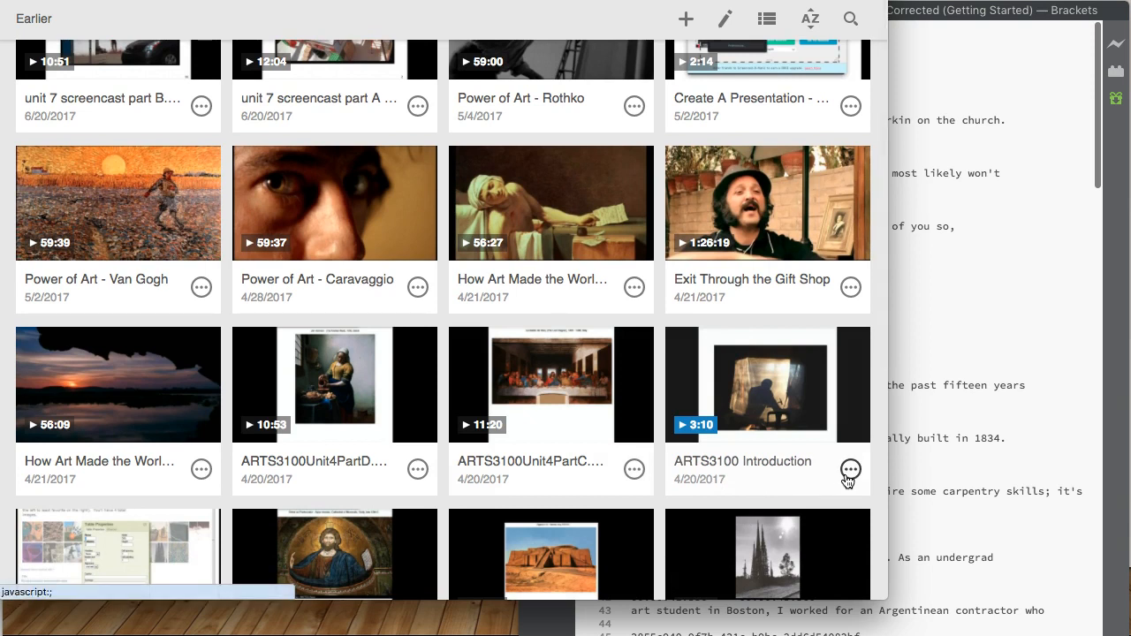
left_click(848, 474)
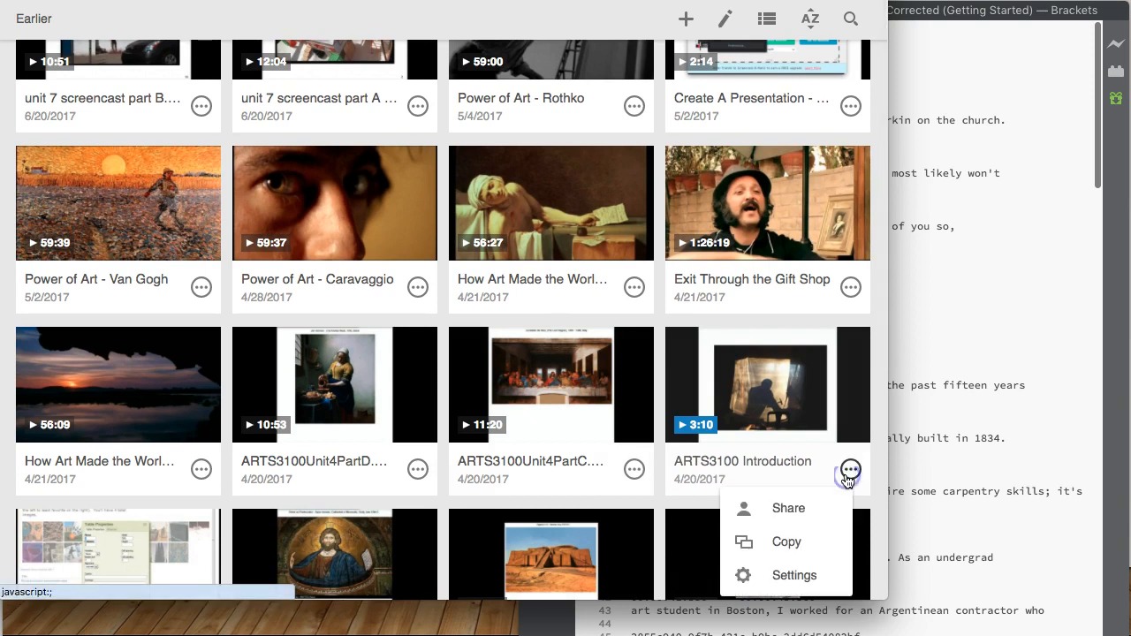
left_click(791, 578)
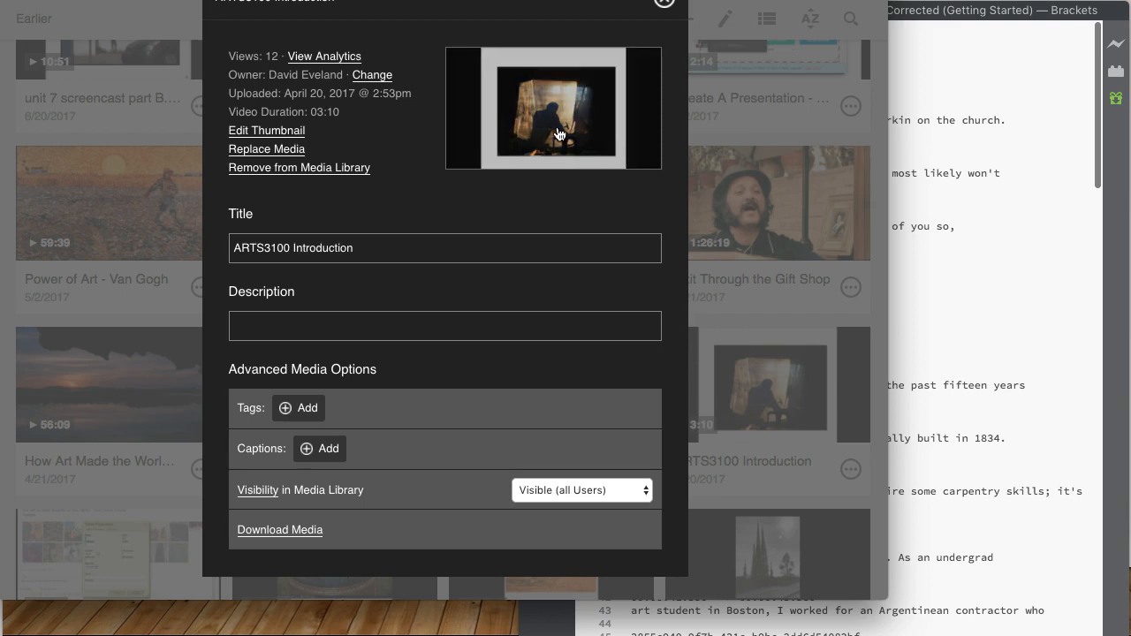
Upload the "ARTS3100 - Course Introduction_Corrected" file from Downloads as the video's English captions and close its settings.
left_click(331, 460)
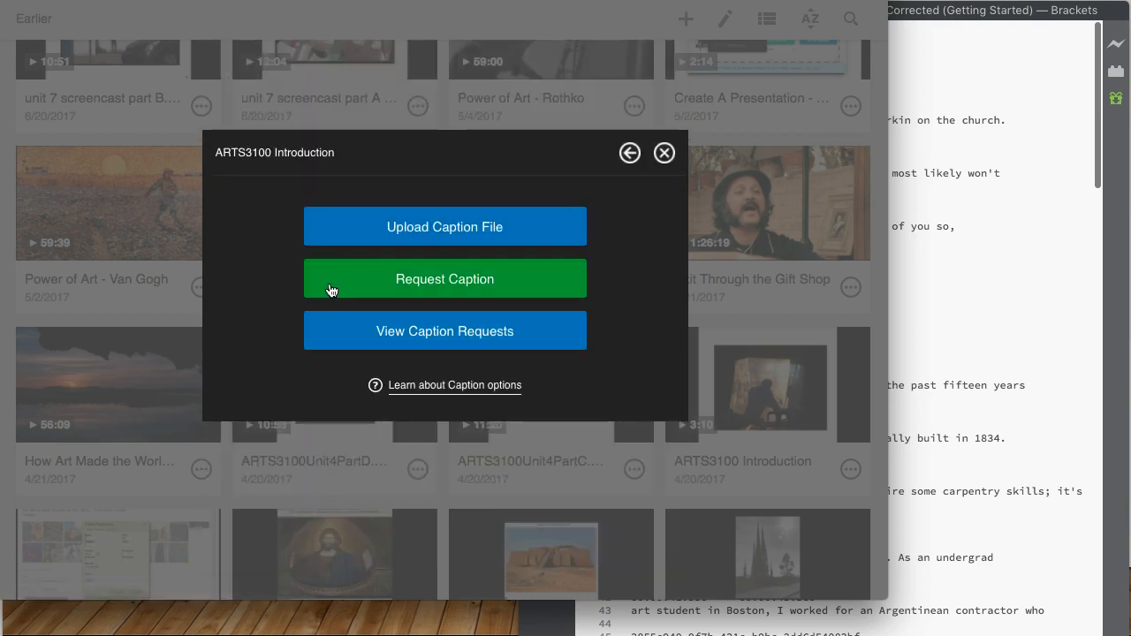
left_click(398, 243)
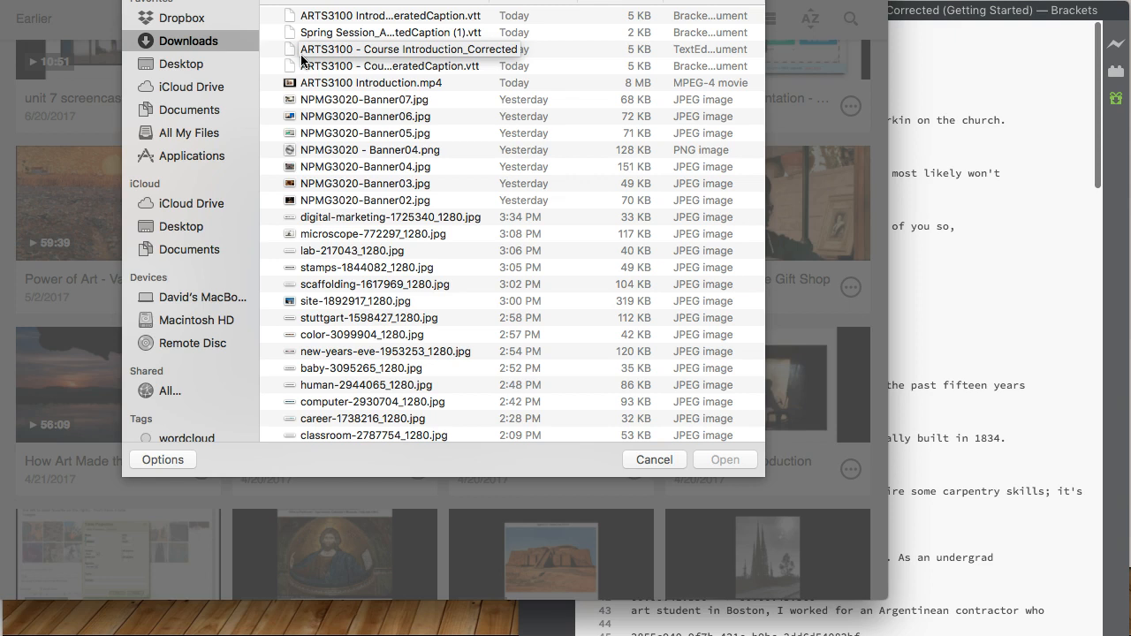
left_click(332, 15)
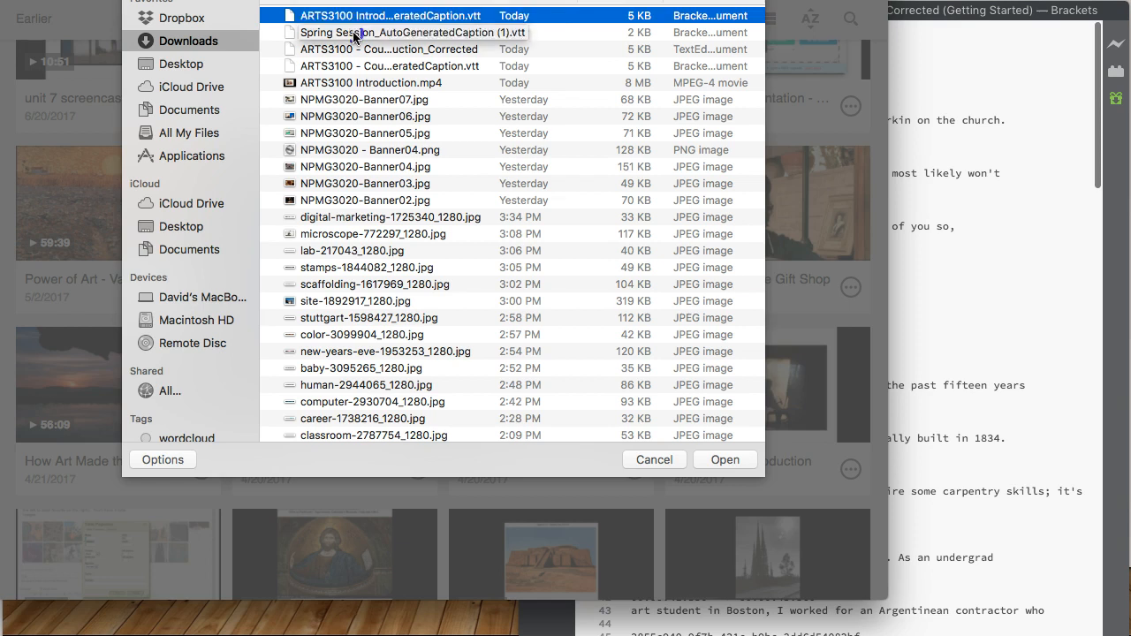
left_click(353, 32)
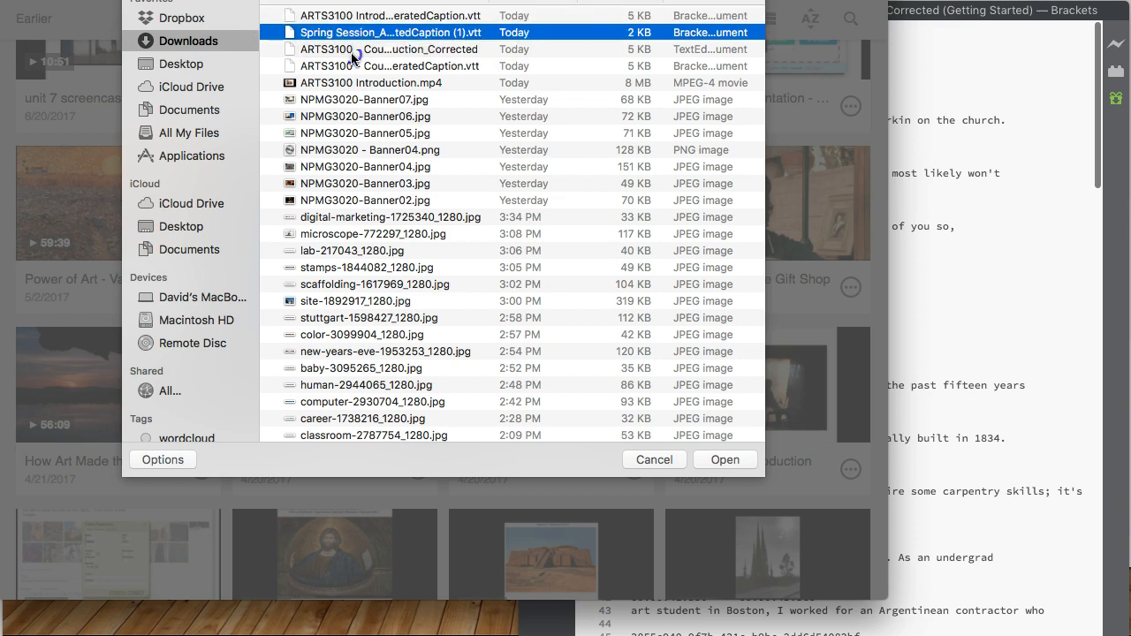
left_click(351, 50)
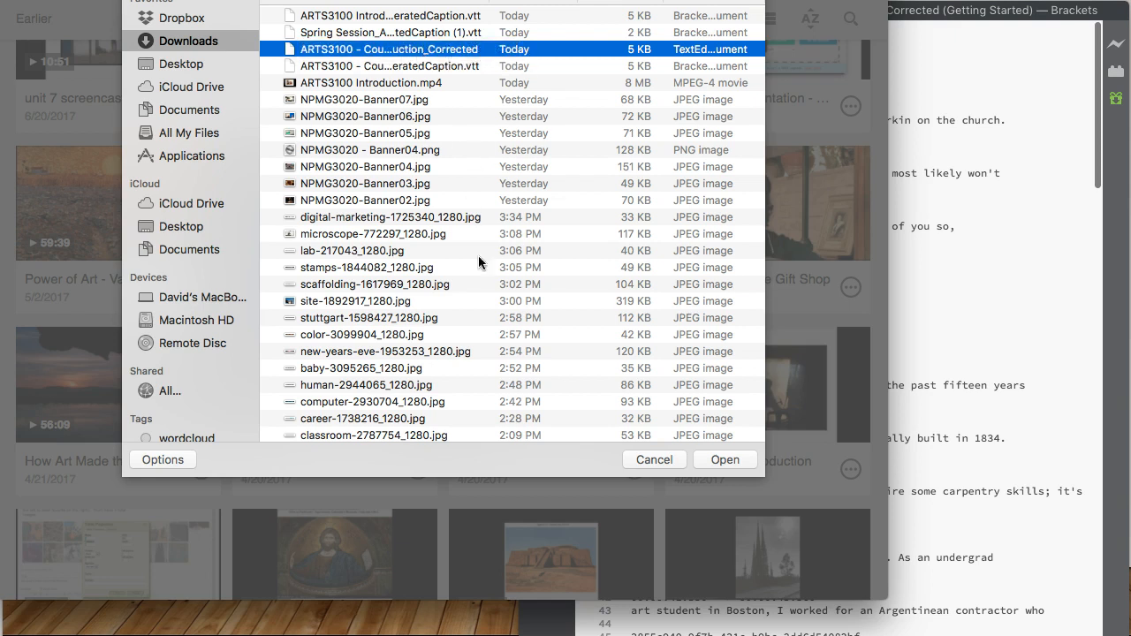
left_click(709, 458)
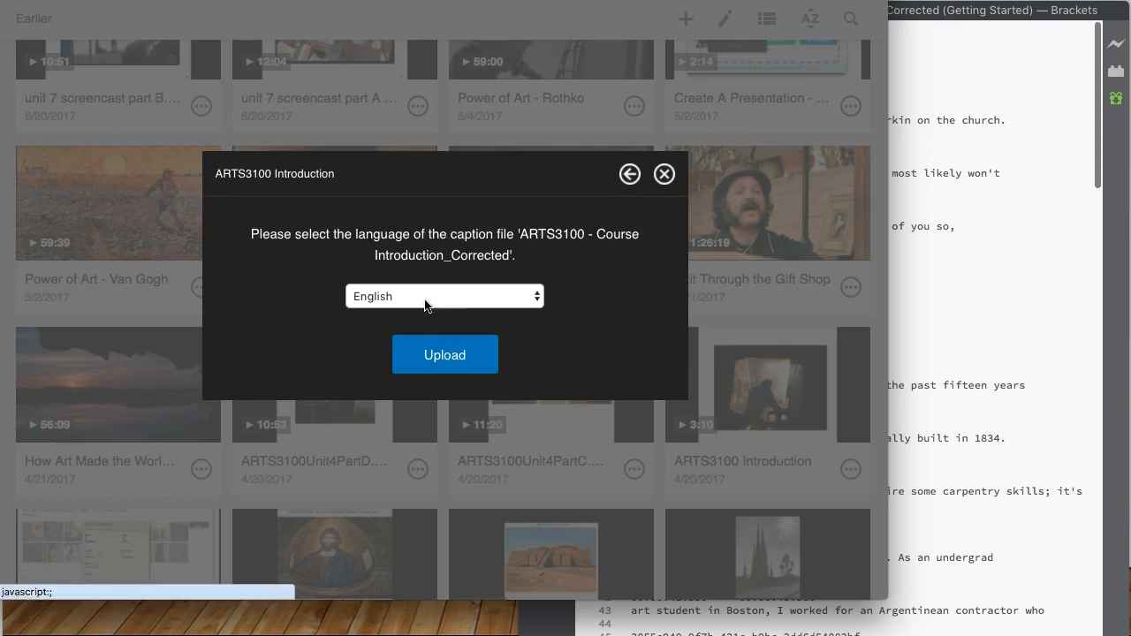
left_click(446, 362)
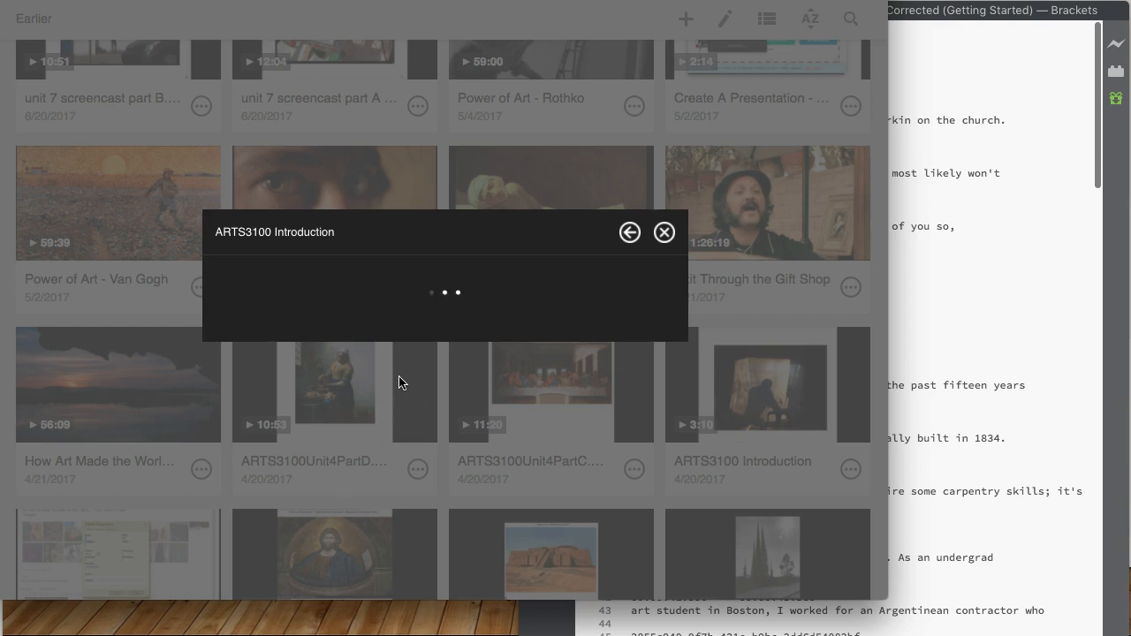
left_click(443, 334)
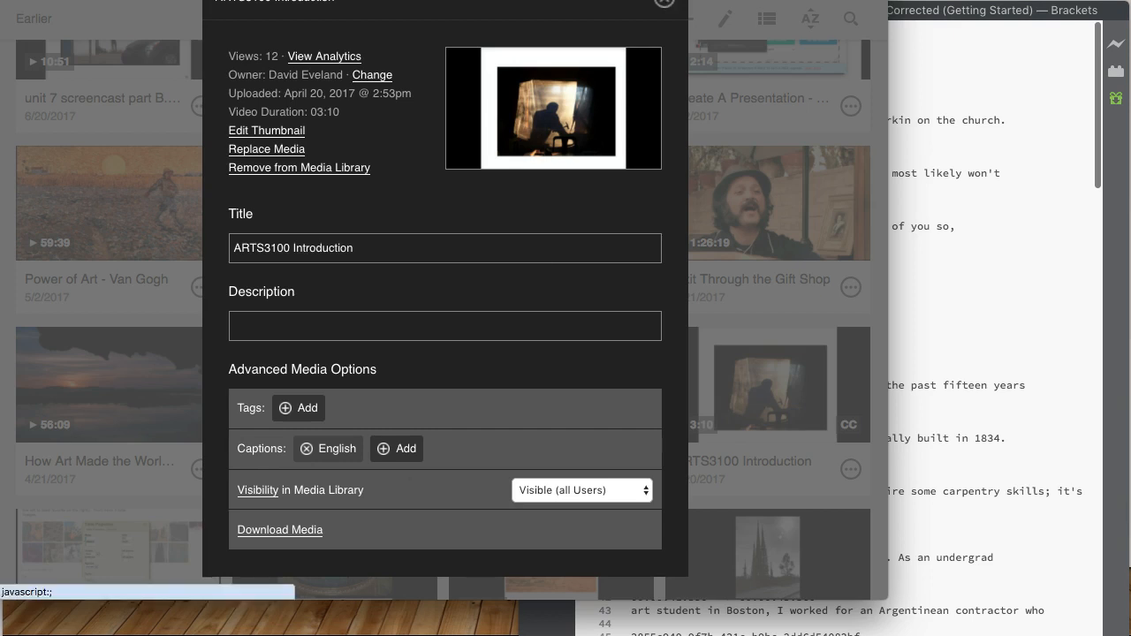
left_click(663, 3)
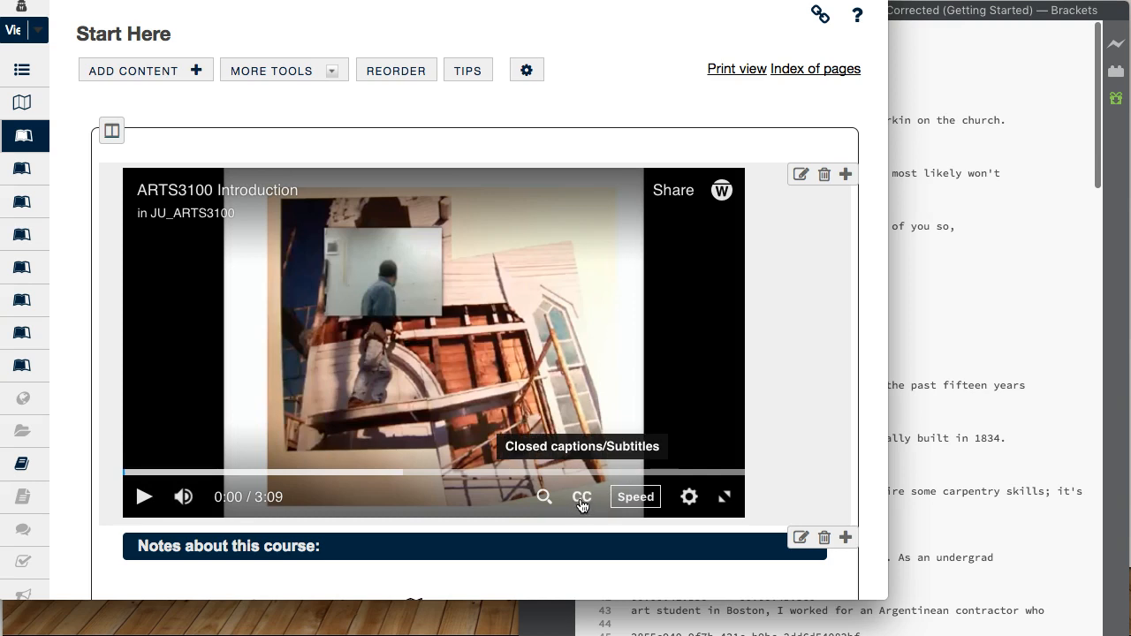
Play the ARTS3100 Introduction video on the course's Start Here page with English captions turned on, and pause it.
left_click(144, 497)
left_click(582, 498)
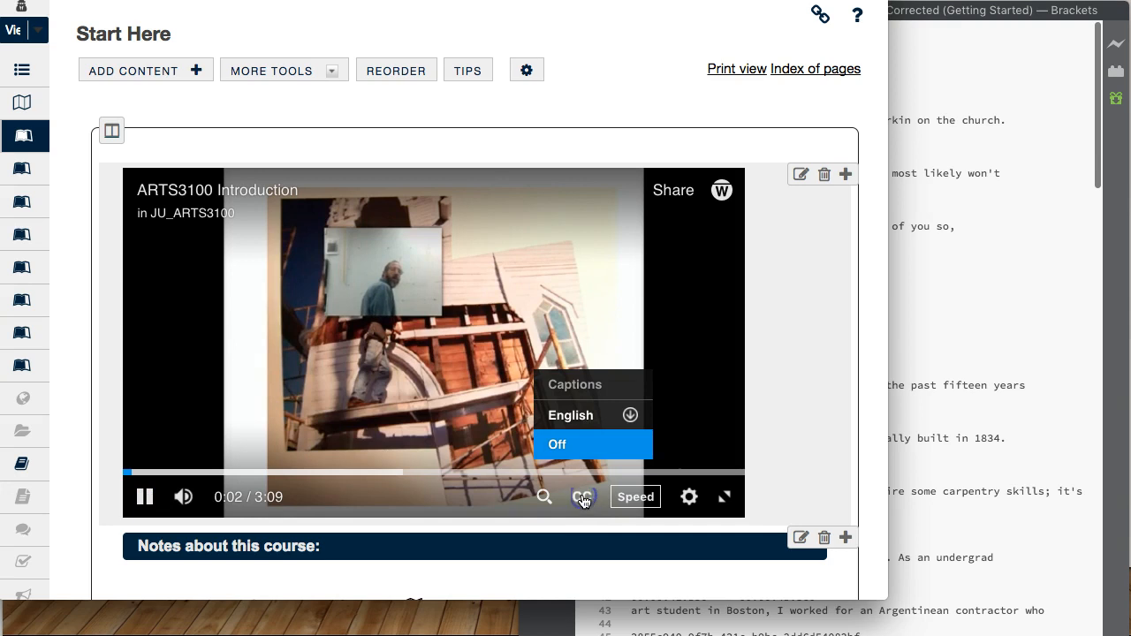
left_click(572, 416)
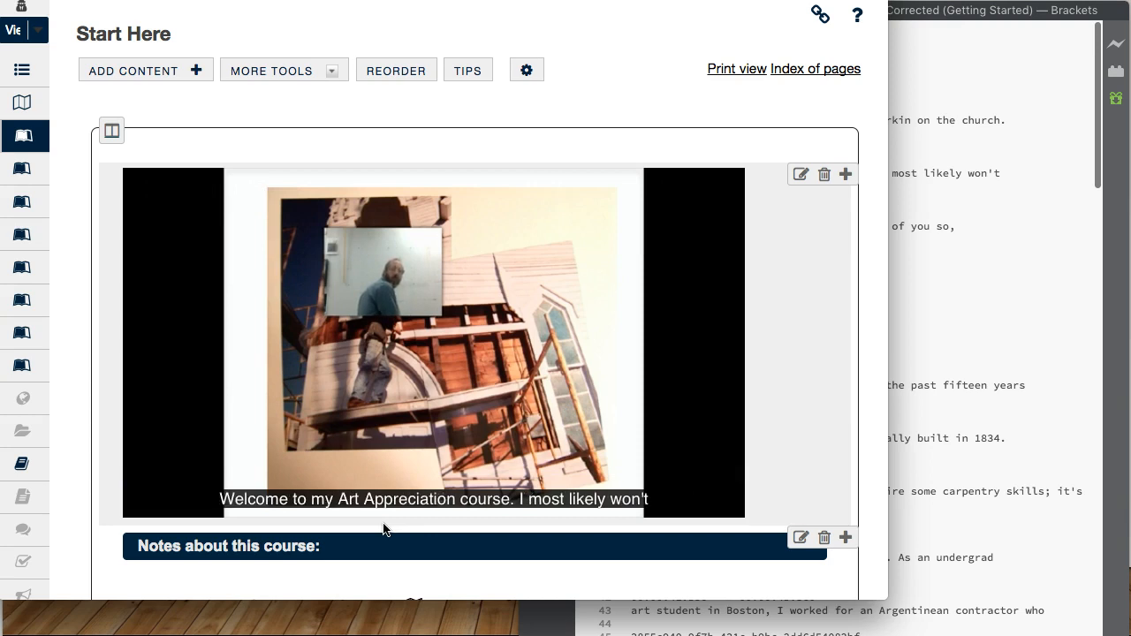
mouse_move(235, 474)
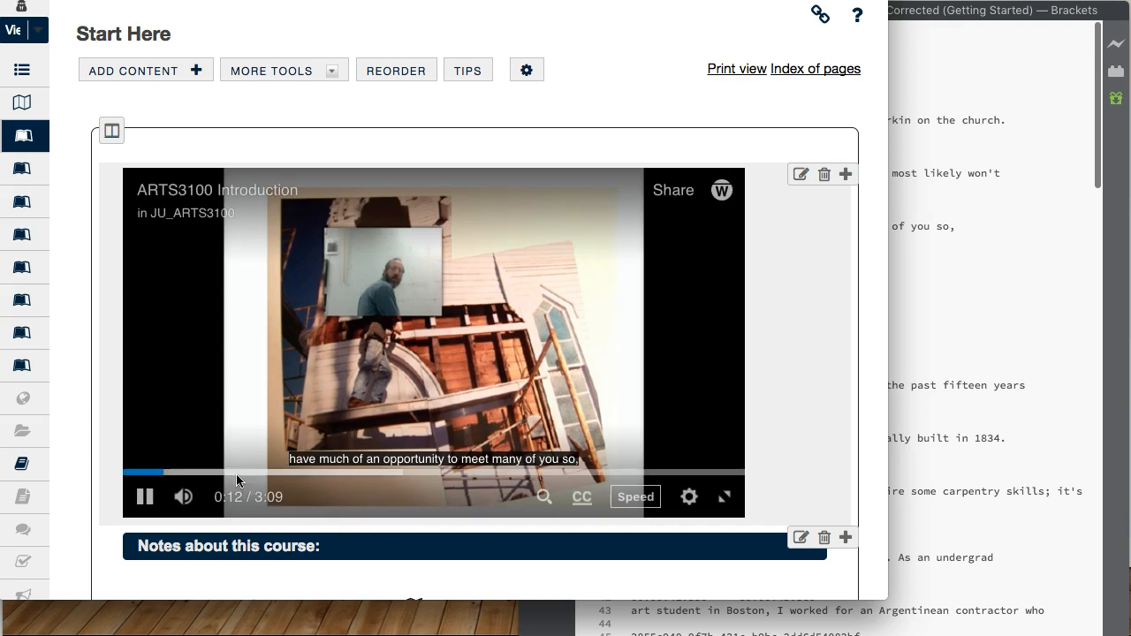
left_click(147, 498)
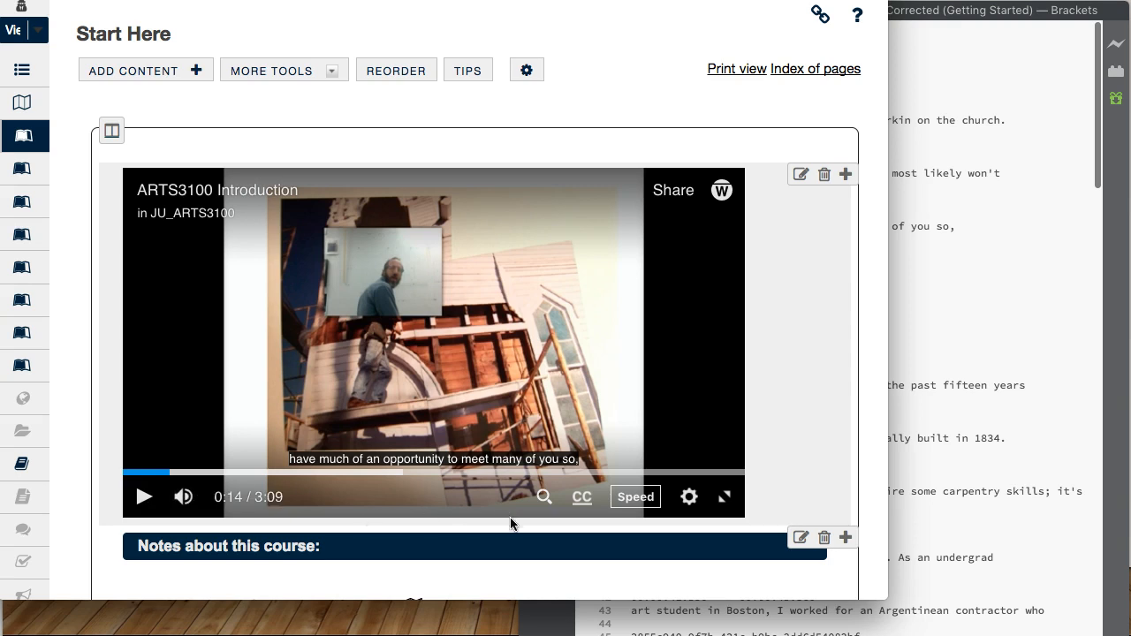
Download the transcription of the video's English captions.
left_click(583, 499)
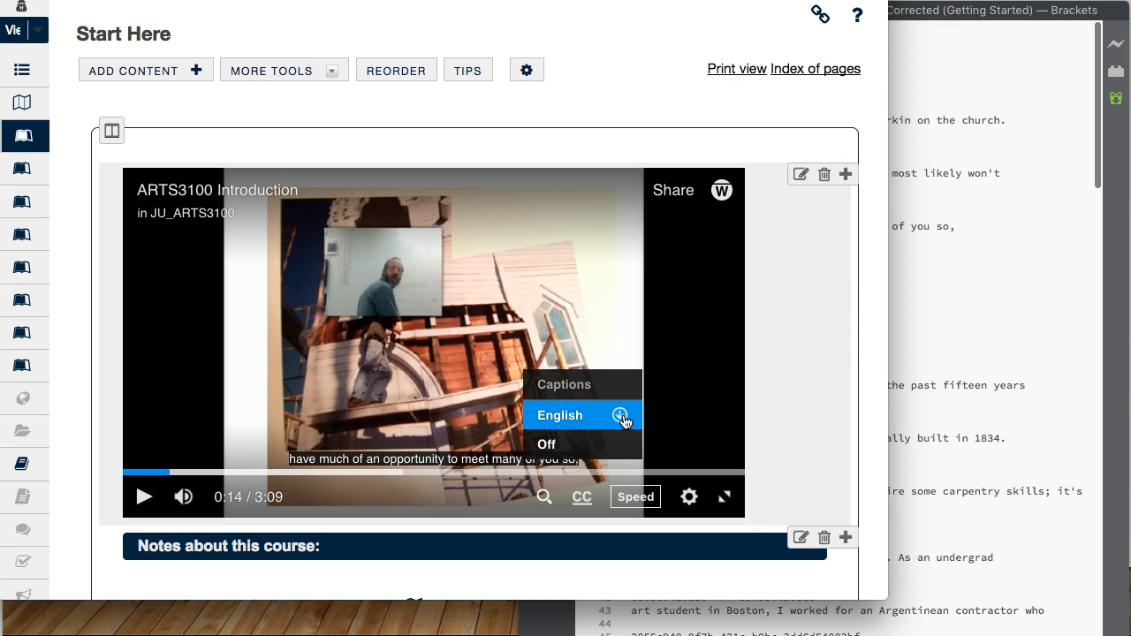
left_click(621, 416)
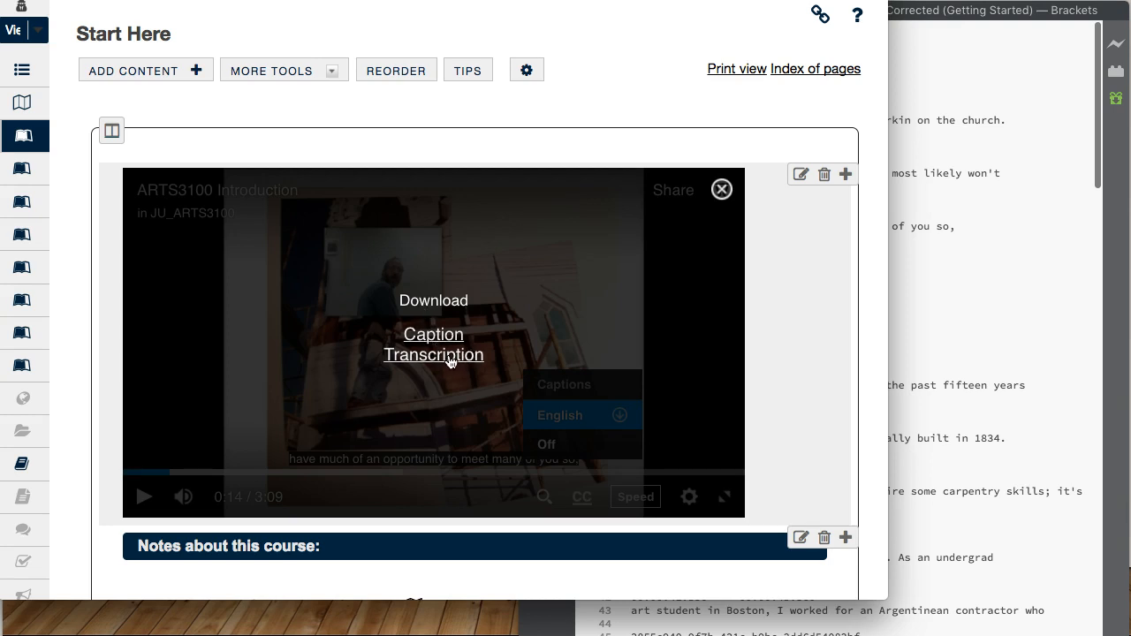
left_click(450, 357)
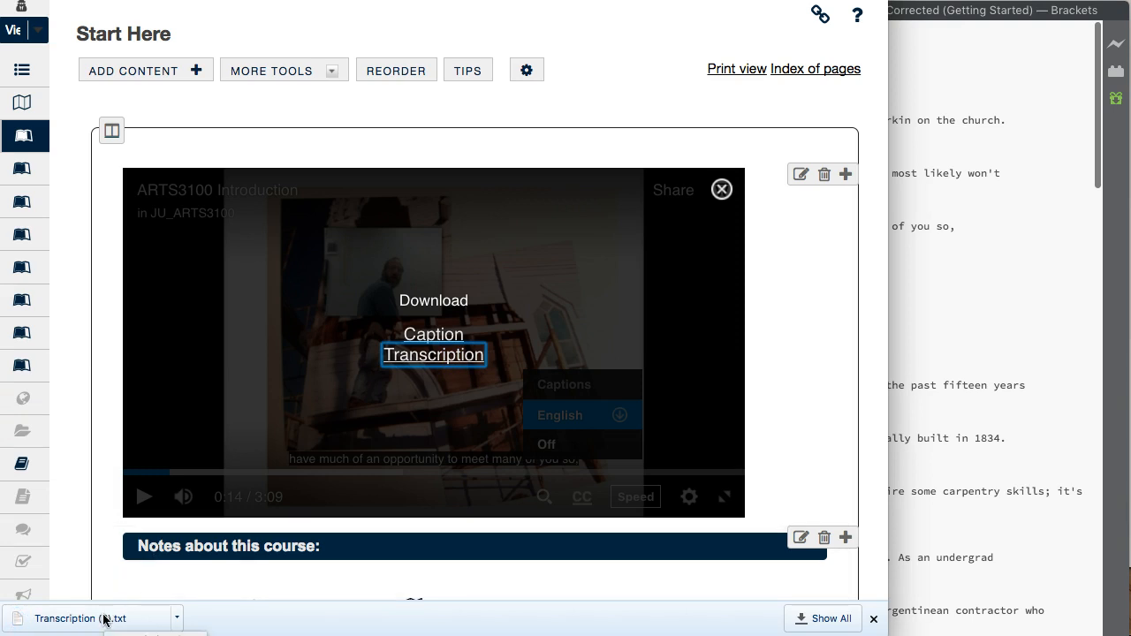
Open the downloaded "Transcription (2).txt" file, look through its text and close it.
left_click(104, 619)
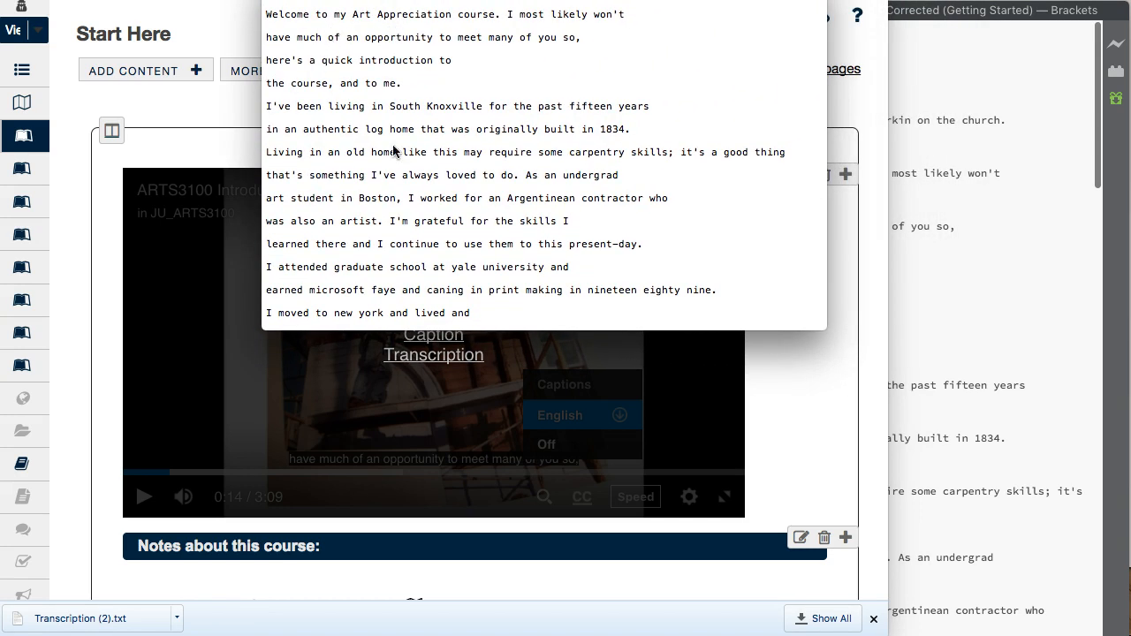
scroll(518, 303, "down", 10)
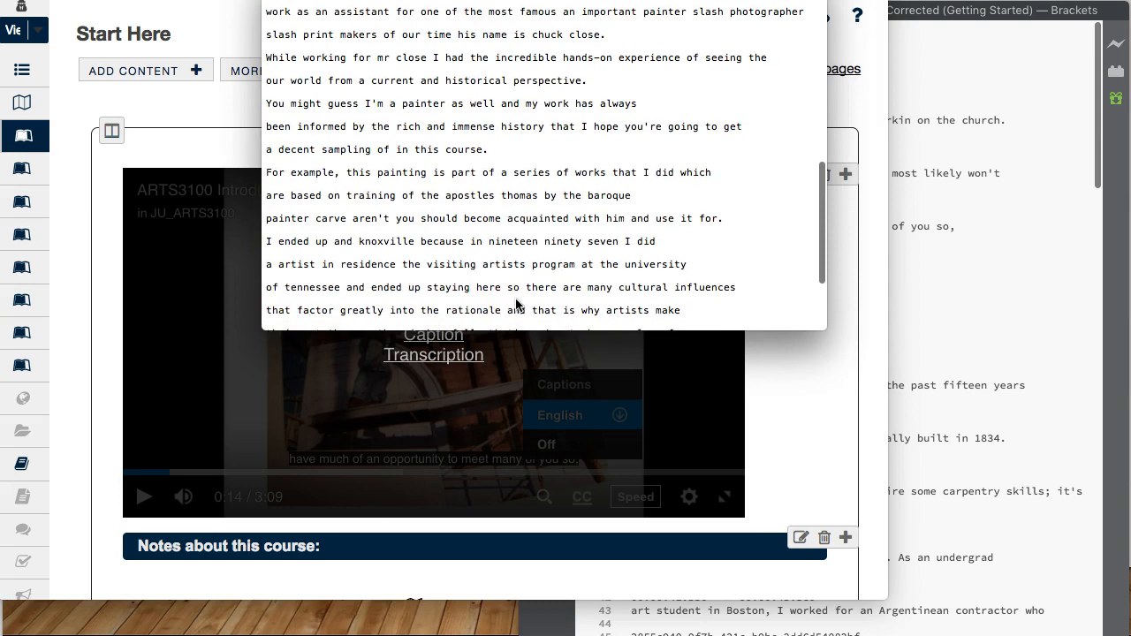
scroll(518, 303, "up", 10)
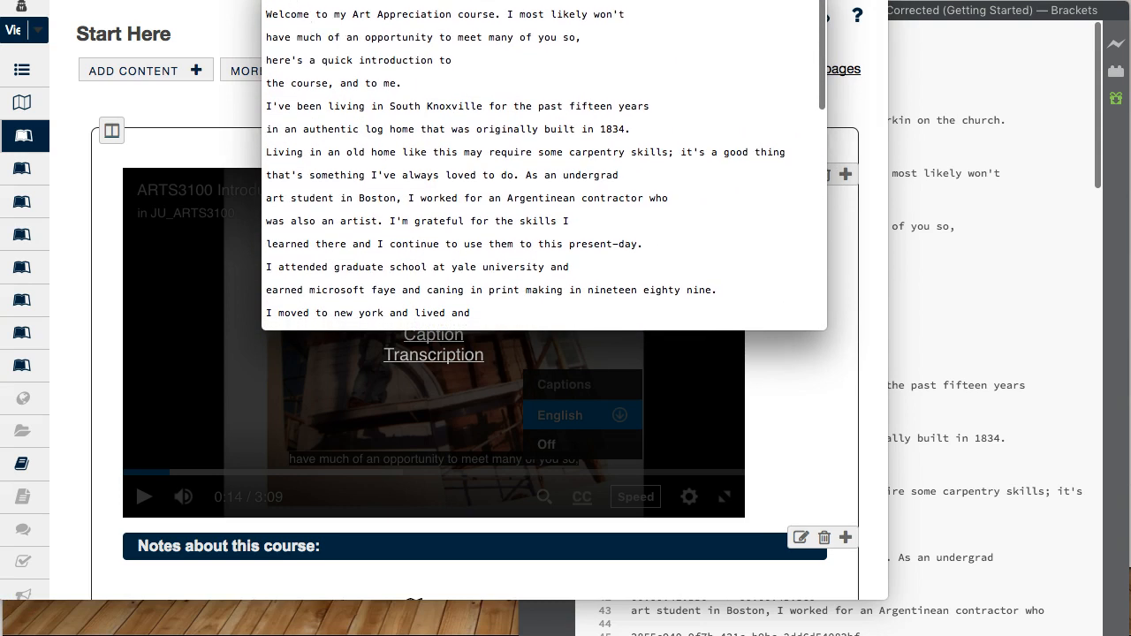
left_click(273, 0)
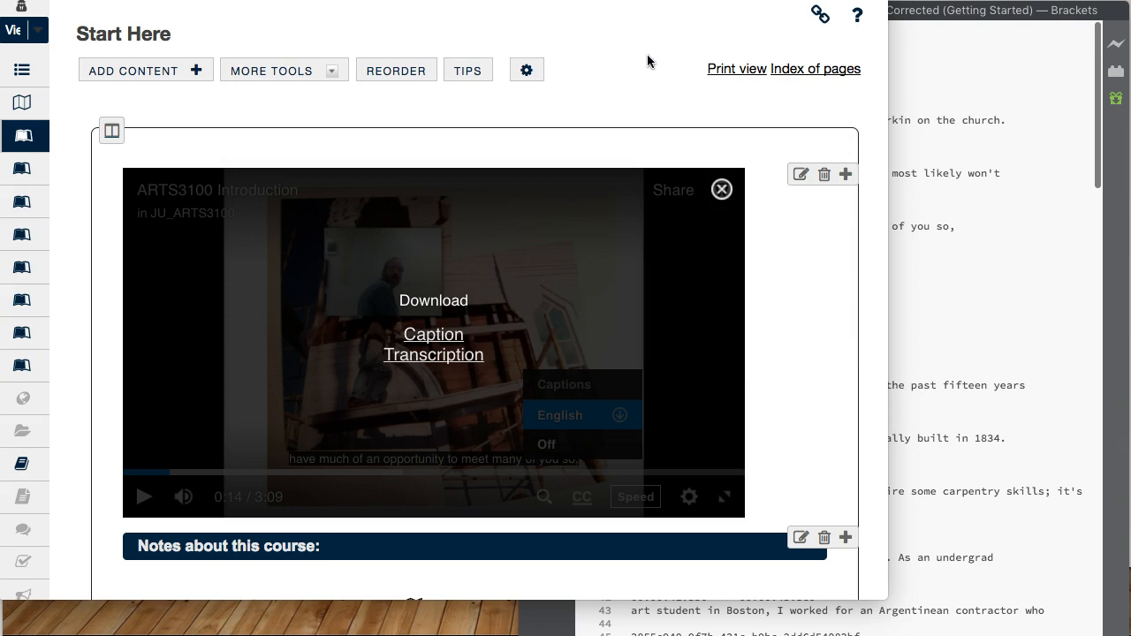
Switch to YouTube, open the published English (Automatic) subtitles of "OICC - Sakai Classroom - An Introduction" and show their download formats.
left_click(131, 619)
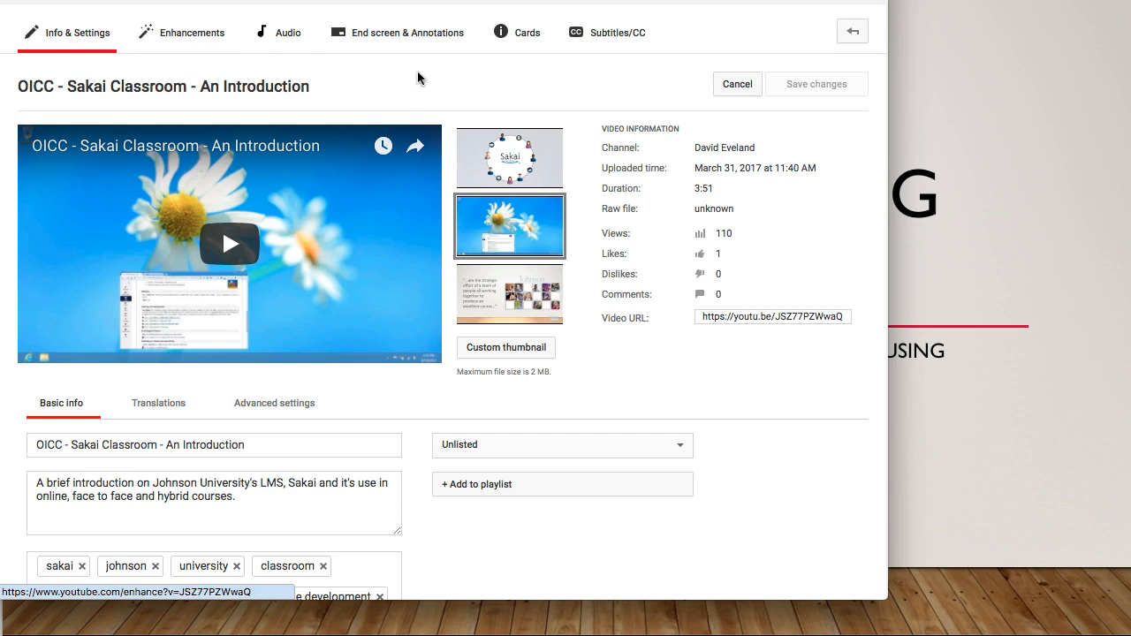
left_click(599, 39)
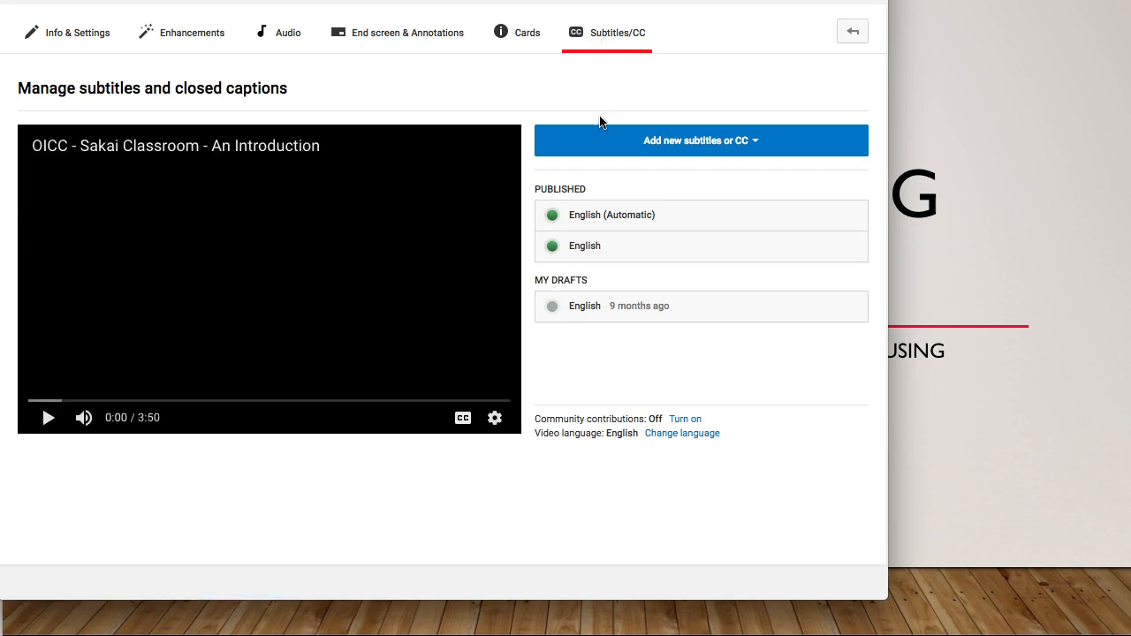
left_click(592, 221)
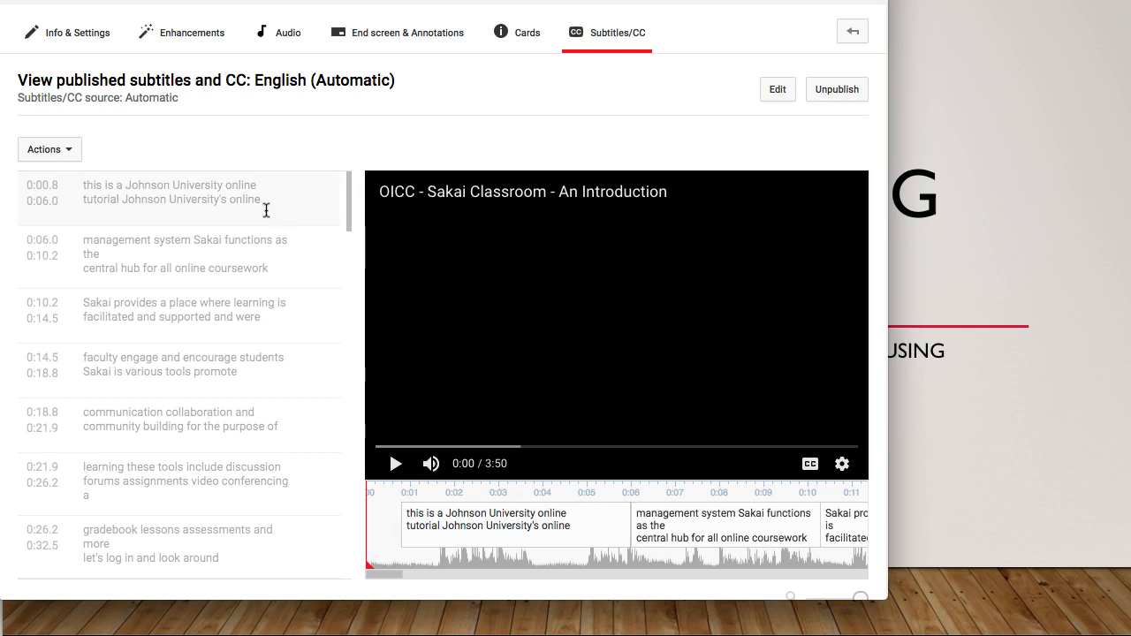
left_click(66, 153)
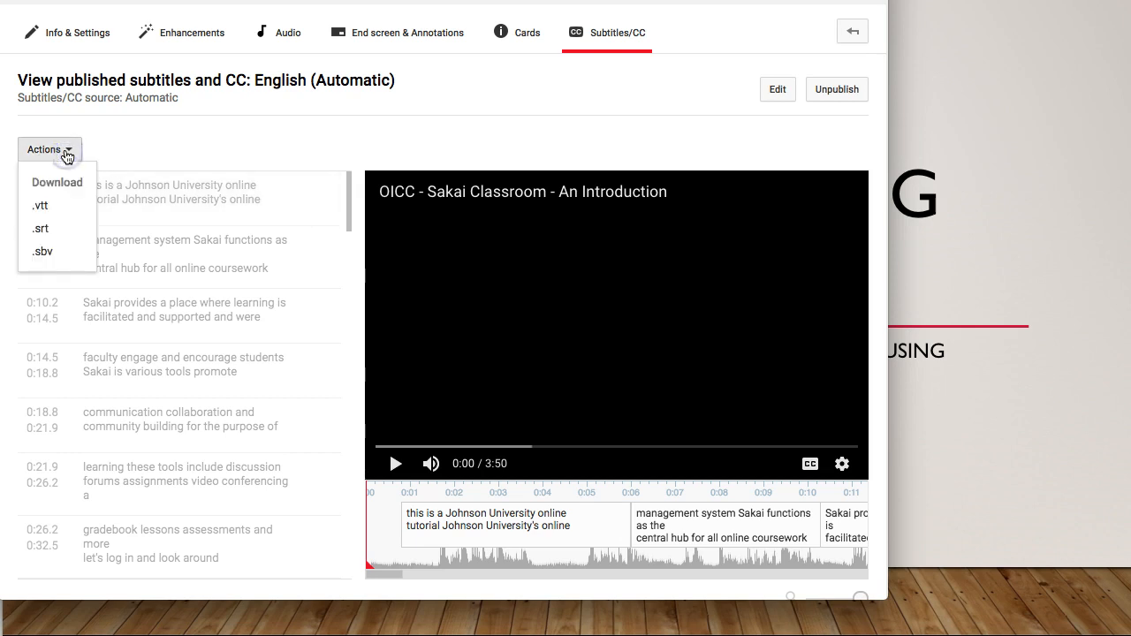